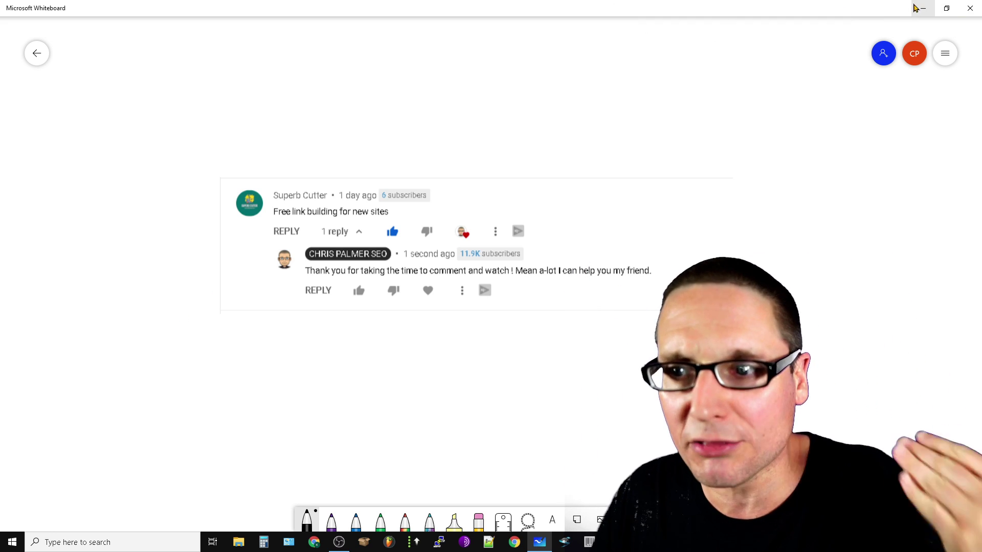
# Minimize Microsoft Whiteboard and open a new Chrome tab on the Google start page.
pyautogui.click(922, 8)
pyautogui.hotkey('ctrl', 't')
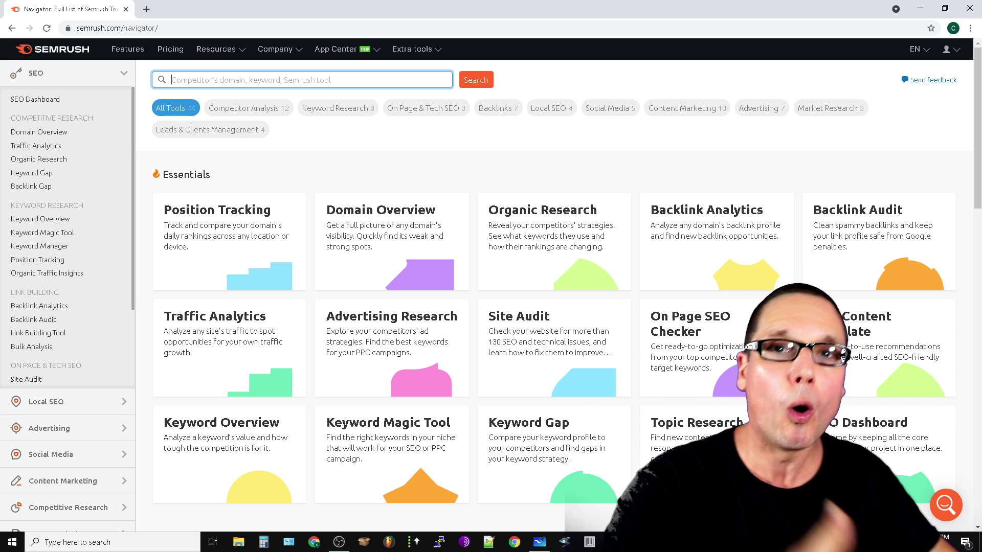
# Run a Google search for 'real estate in arizona'.
pyautogui.click(146, 10)
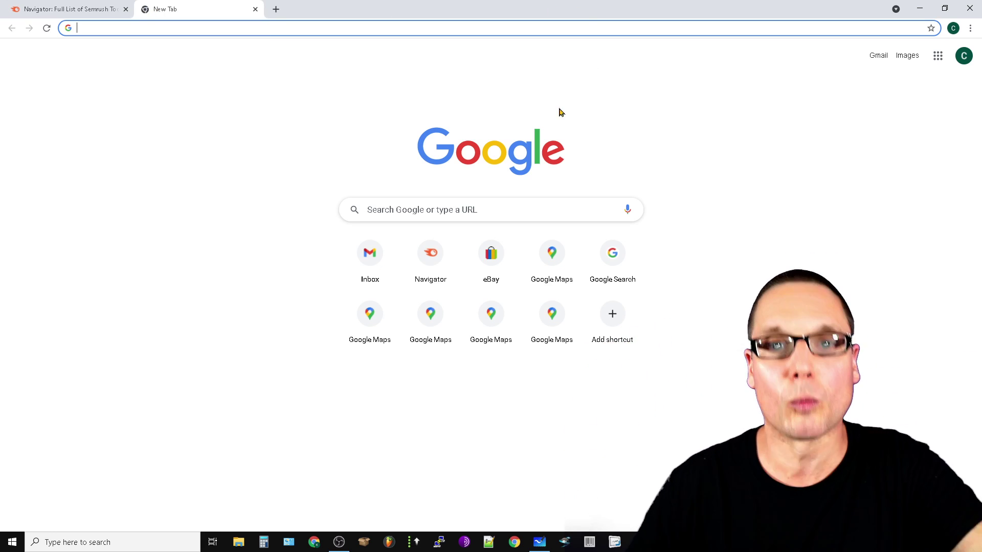
pyautogui.click(507, 210)
pyautogui.write('real estate i')
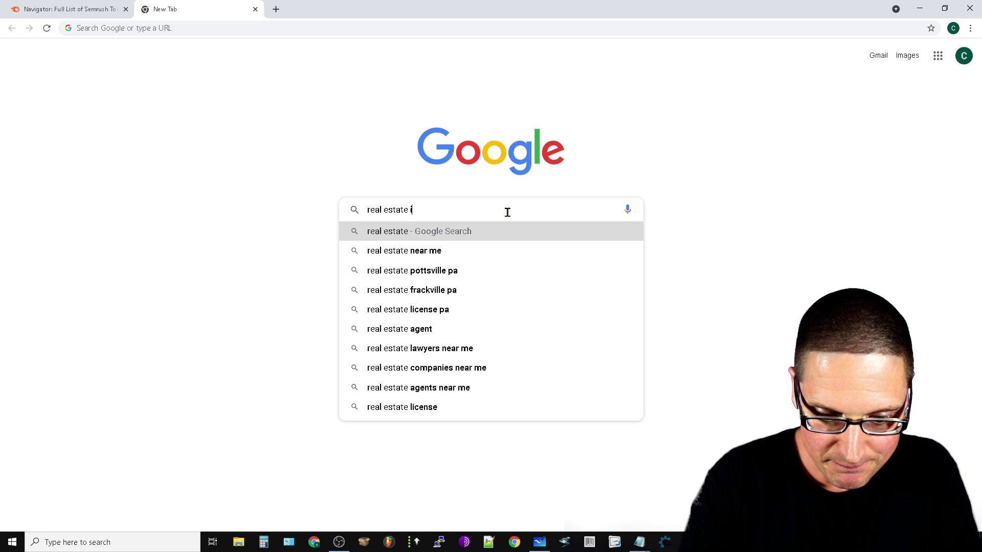
pyautogui.write('n ')
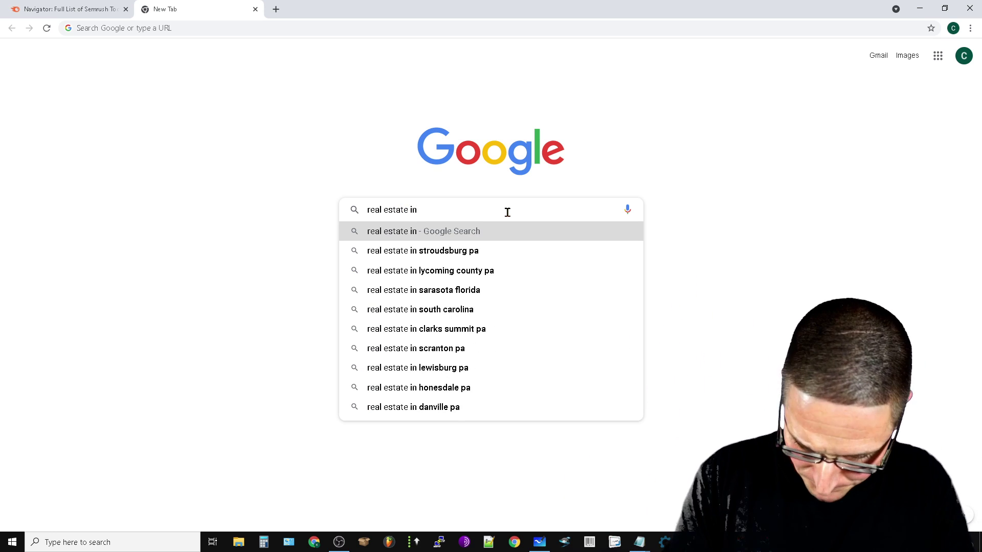
pyautogui.write('arizon')
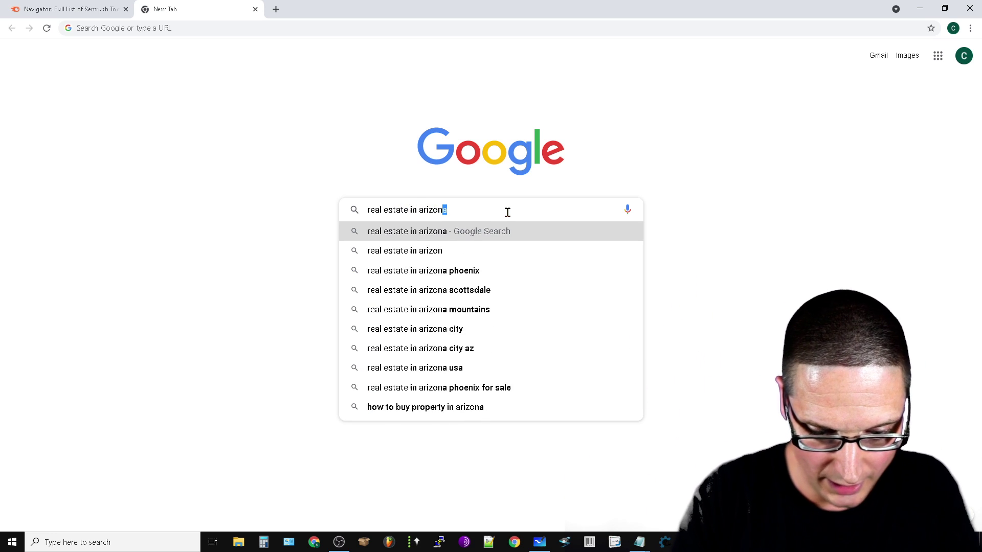
pyautogui.write('a')
pyautogui.press('Return')
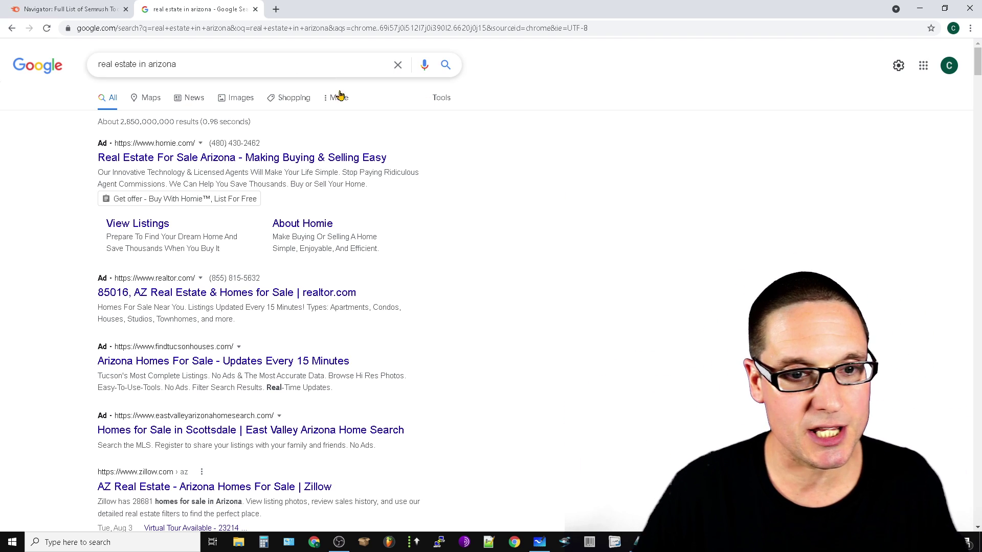
pyautogui.scroll(-2, 411, 298)
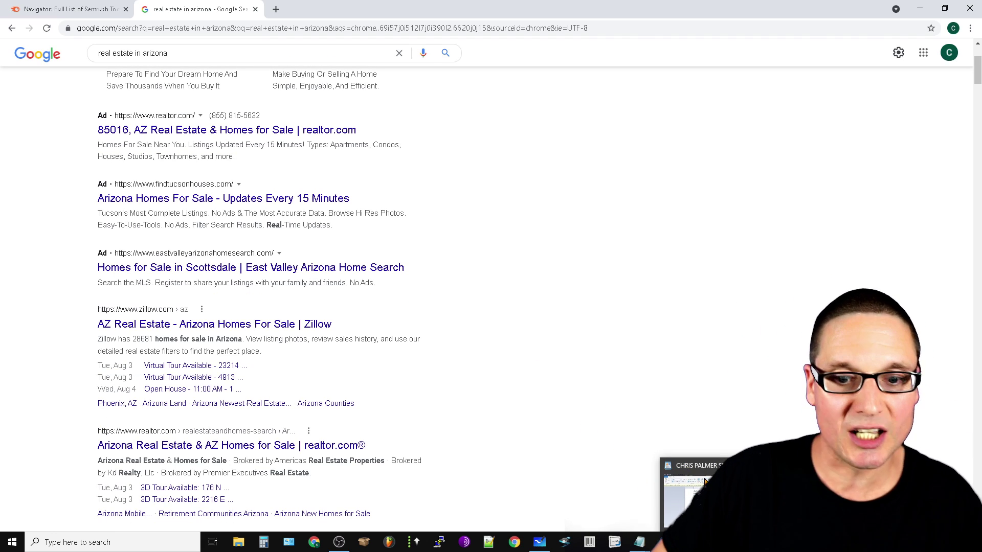
# Open a new blank Notepad window for links, then go back to the Arizona results.
pyautogui.rightClick(638, 542)
pyautogui.click(608, 487)
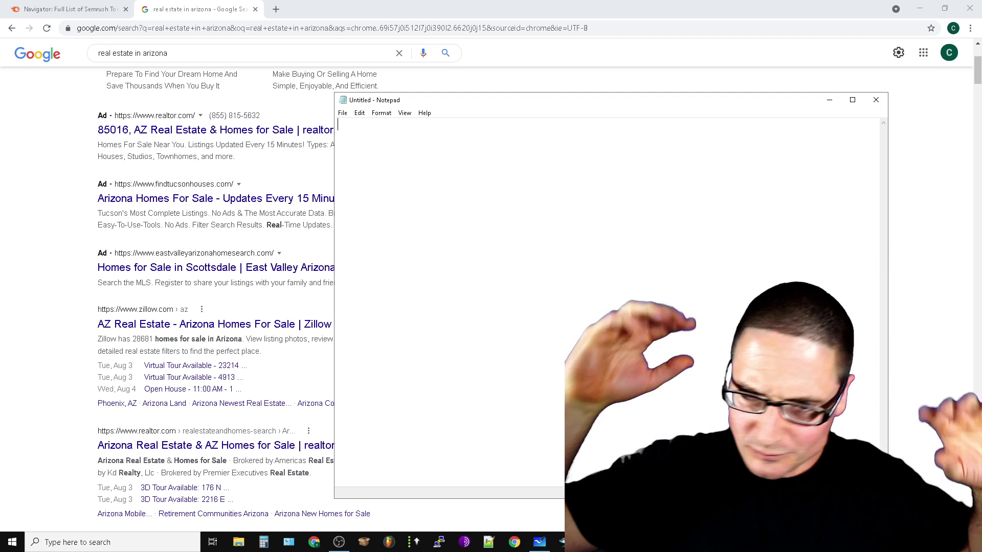
pyautogui.click(45, 126)
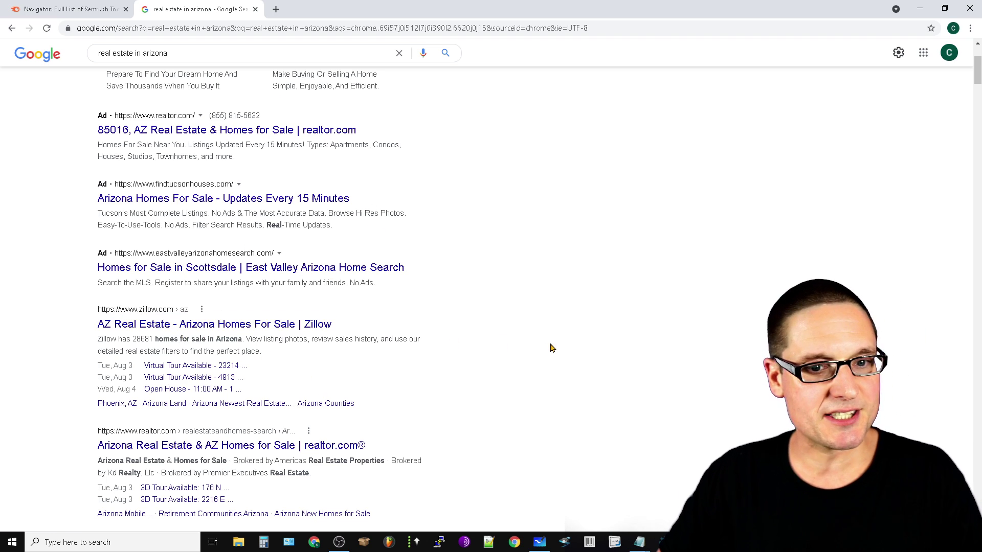
pyautogui.scroll(-2, 314, 374)
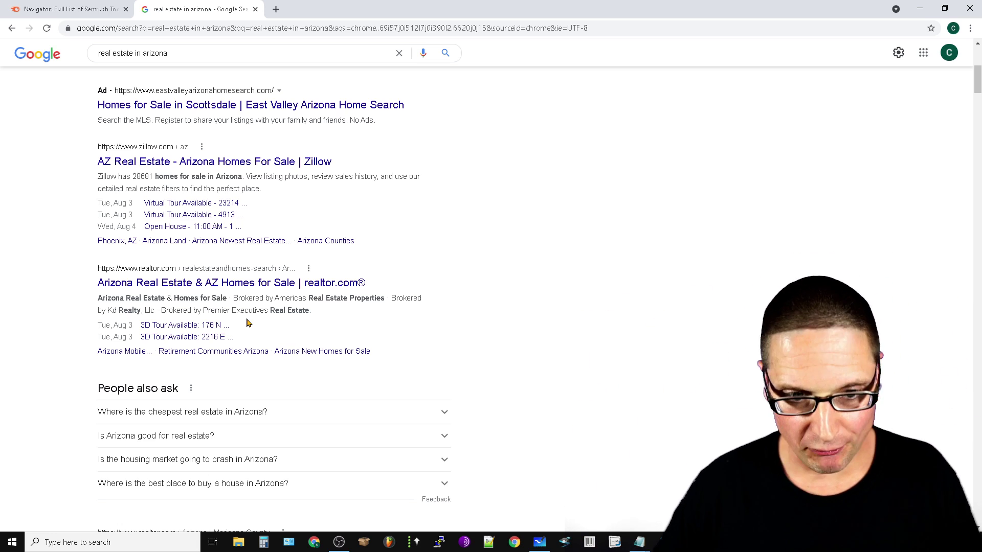
pyautogui.scroll(-4, 247, 323)
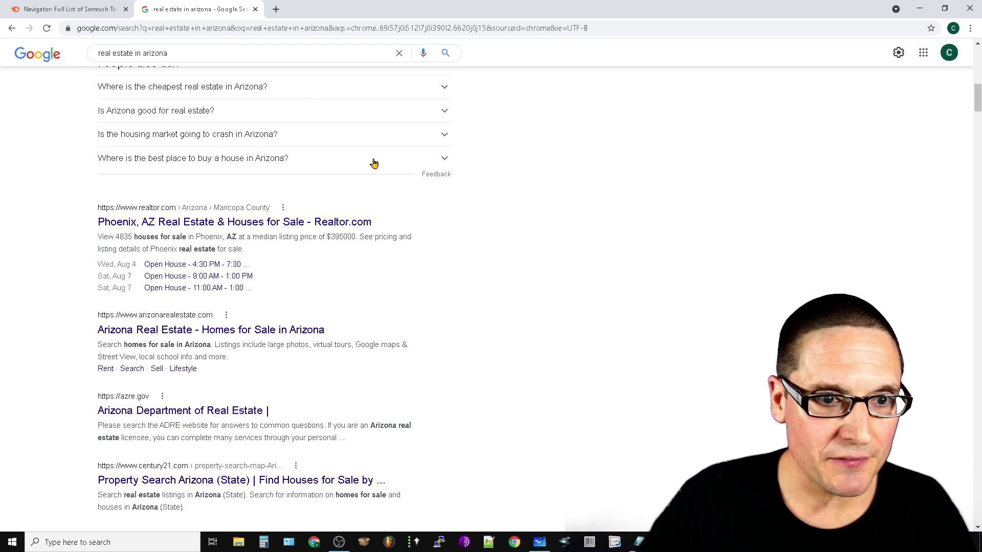
# Open the Arizona Real Estate, Century 21 and Redfin results in new tabs.
pyautogui.tripleClick(253, 53)
pyautogui.scroll(-2, 460, 307)
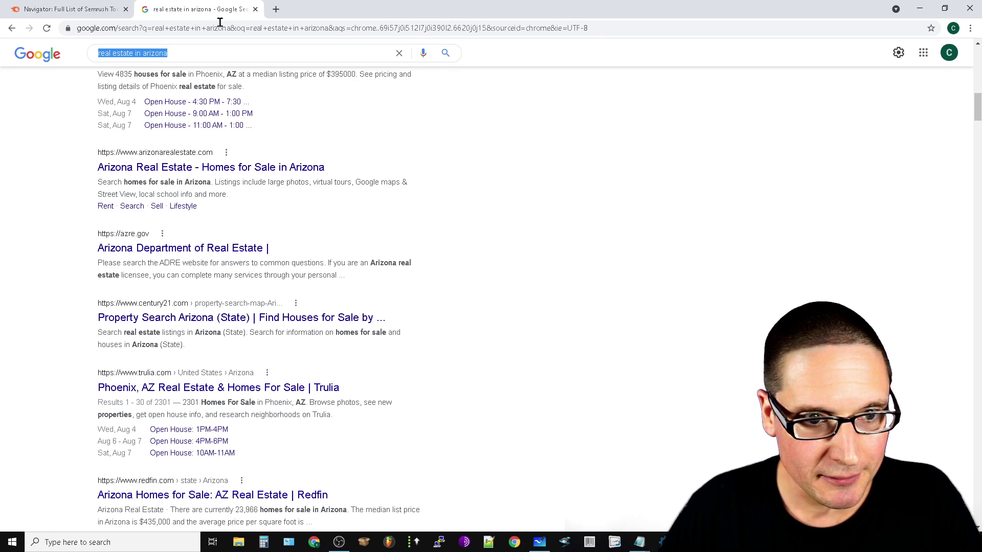
pyautogui.rightClick(216, 175)
pyautogui.click(322, 178)
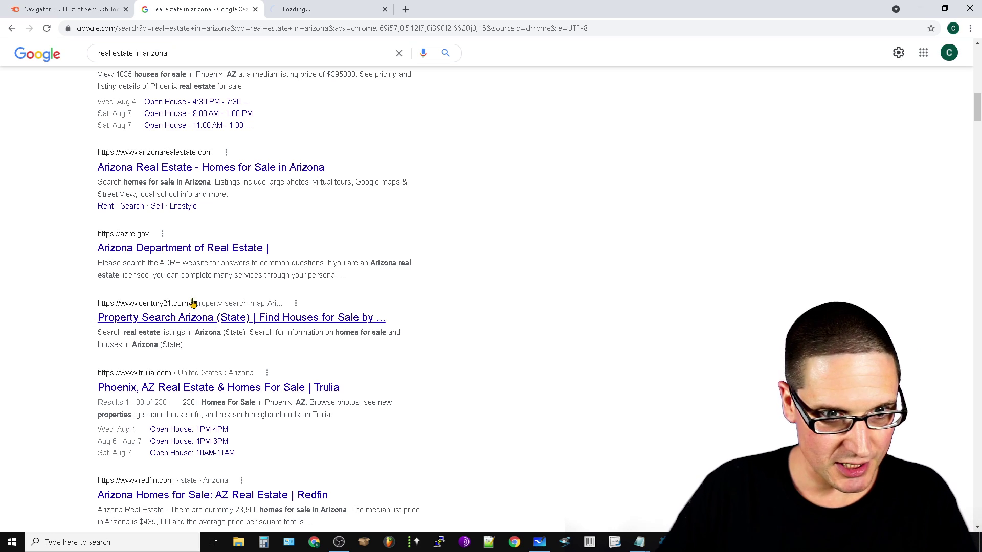
pyautogui.rightClick(170, 253)
pyautogui.click(230, 263)
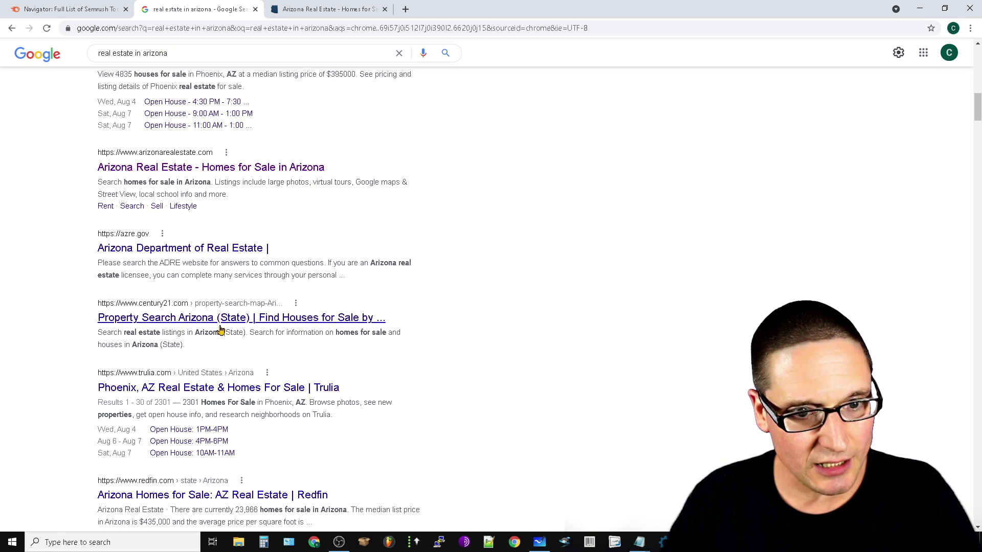
pyautogui.click(342, 333)
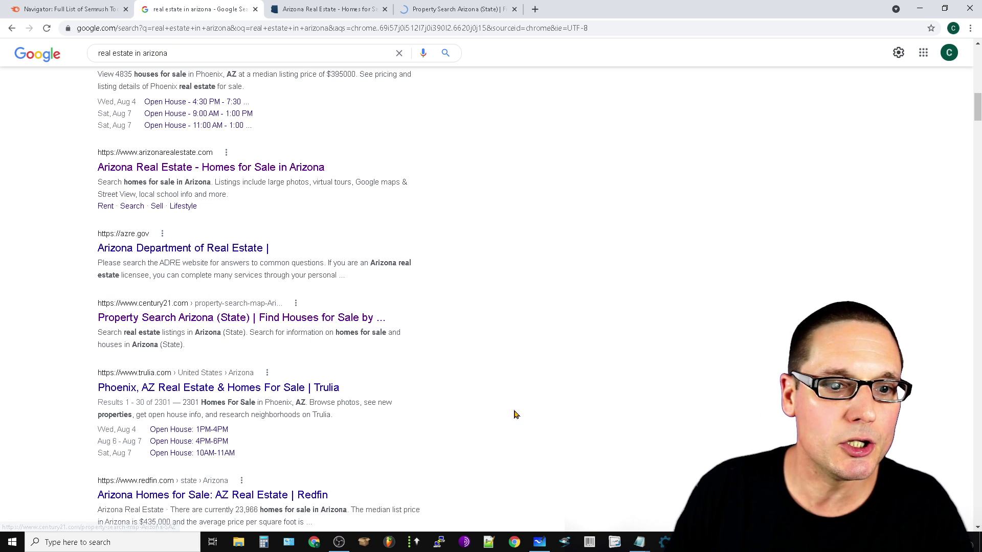
pyautogui.scroll(-2, 506, 415)
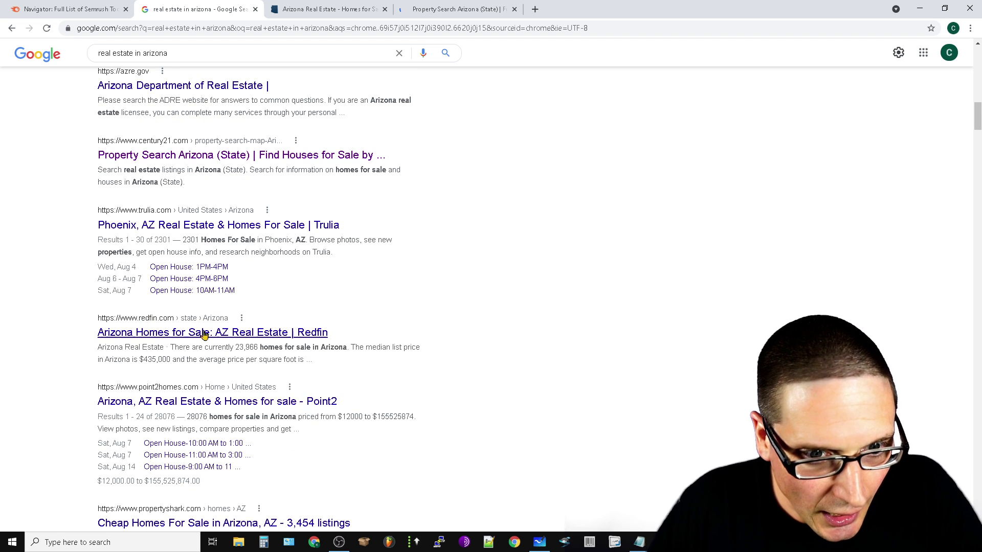
pyautogui.rightClick(283, 332)
pyautogui.click(337, 344)
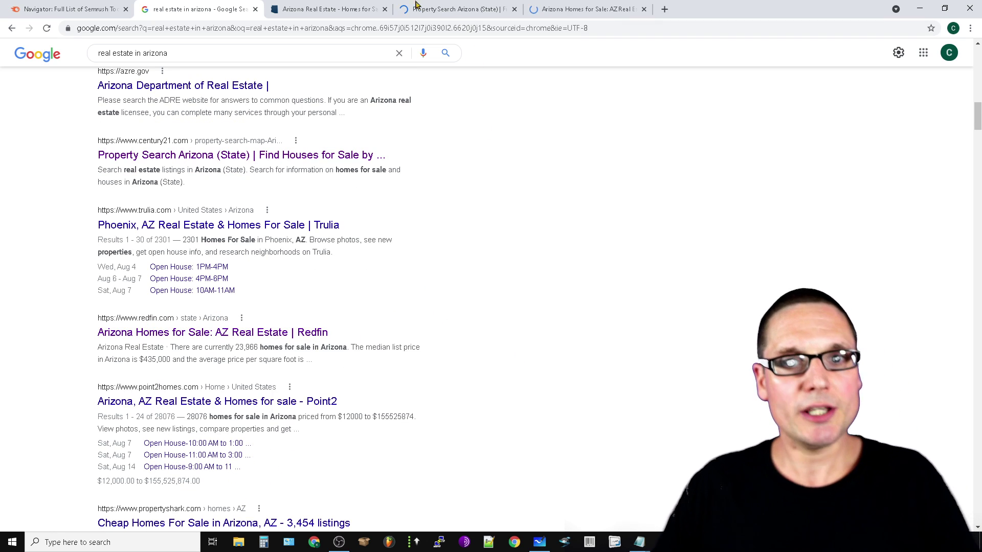
# Copy the ArizonaRealEstate.com address into the Notepad link list.
pyautogui.click(330, 9)
pyautogui.rightClick(278, 29)
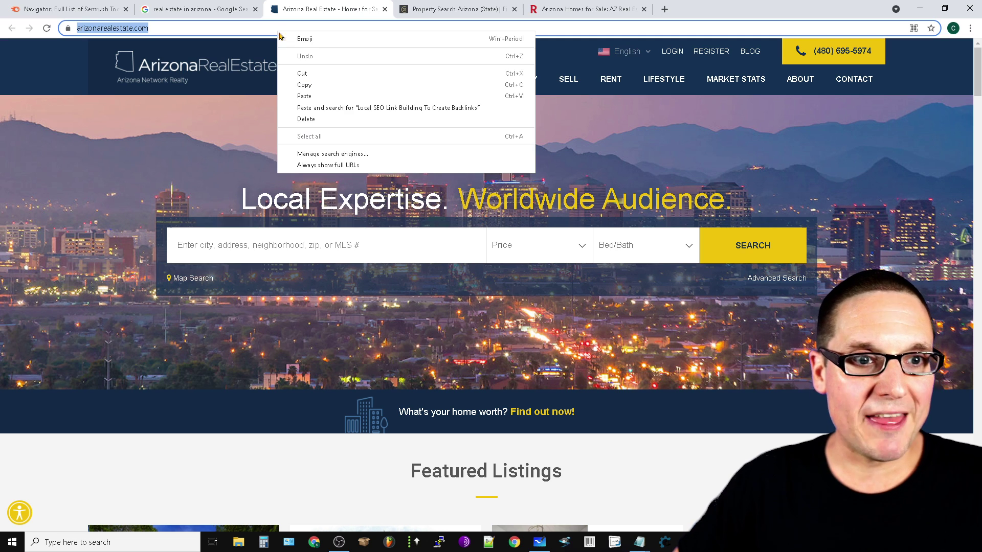
pyautogui.click(323, 80)
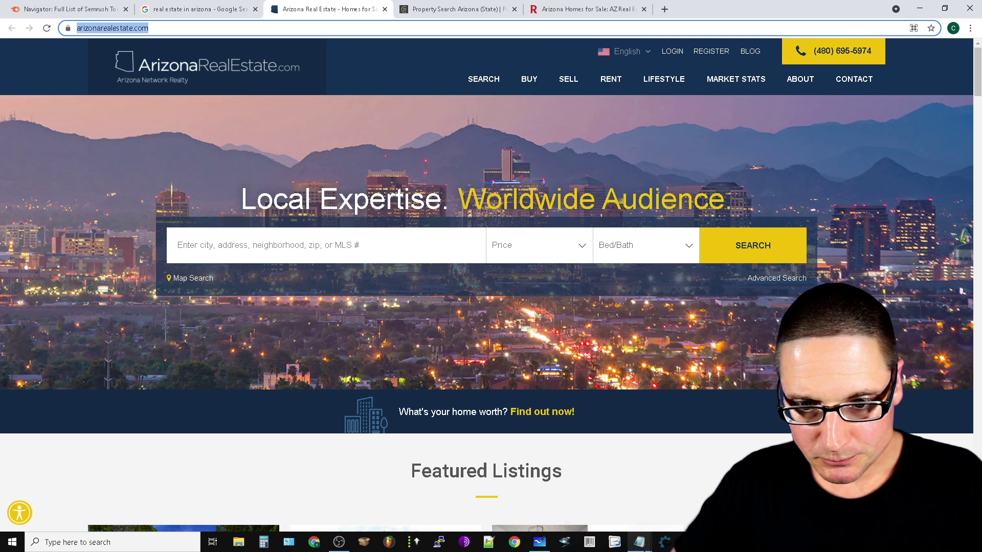
pyautogui.click(639, 543)
pyautogui.click(422, 499)
pyautogui.rightClick(453, 203)
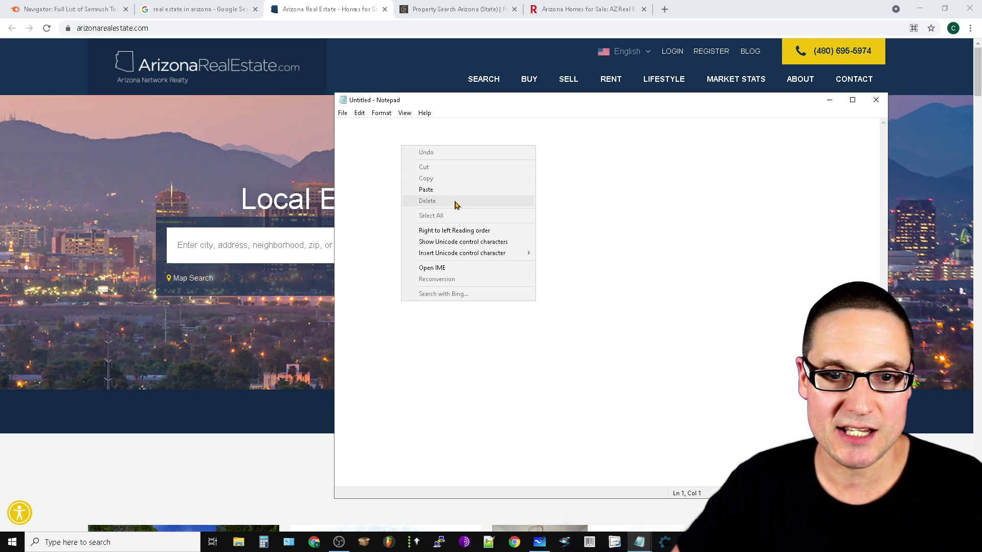
pyautogui.click(459, 192)
# Copy the full Century 21 page address into Notepad.
pyautogui.click(453, 8)
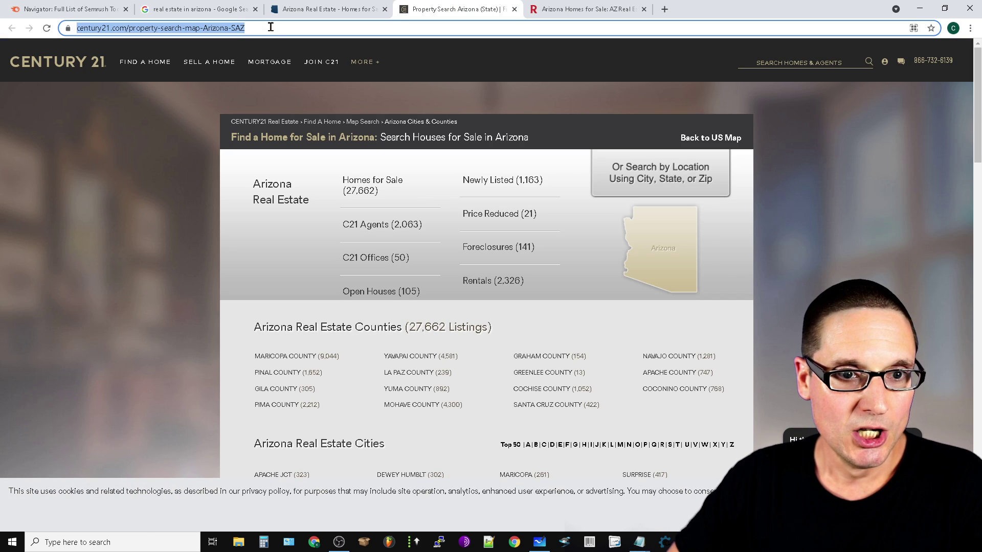
pyautogui.rightClick(270, 28)
pyautogui.click(320, 81)
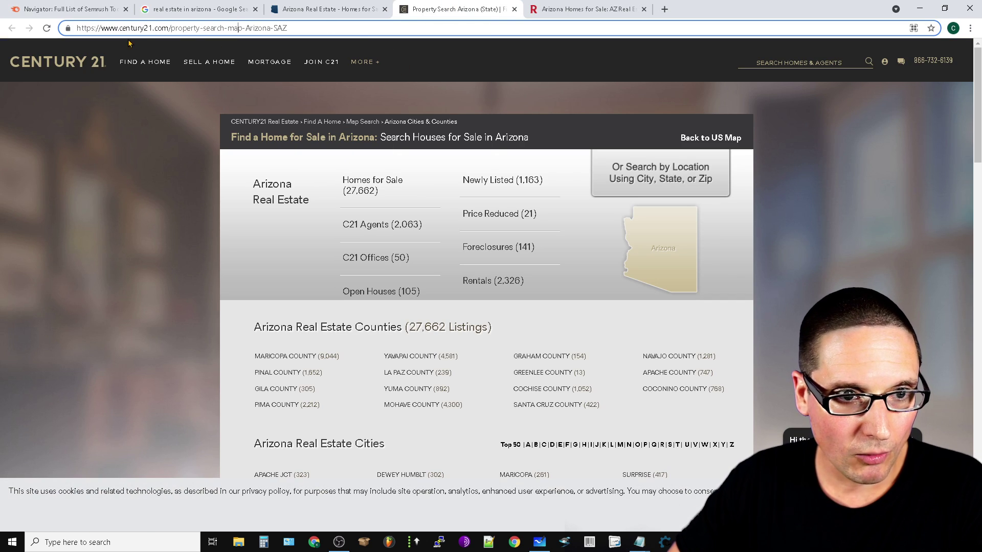
pyautogui.rightClick(305, 27)
pyautogui.click(349, 82)
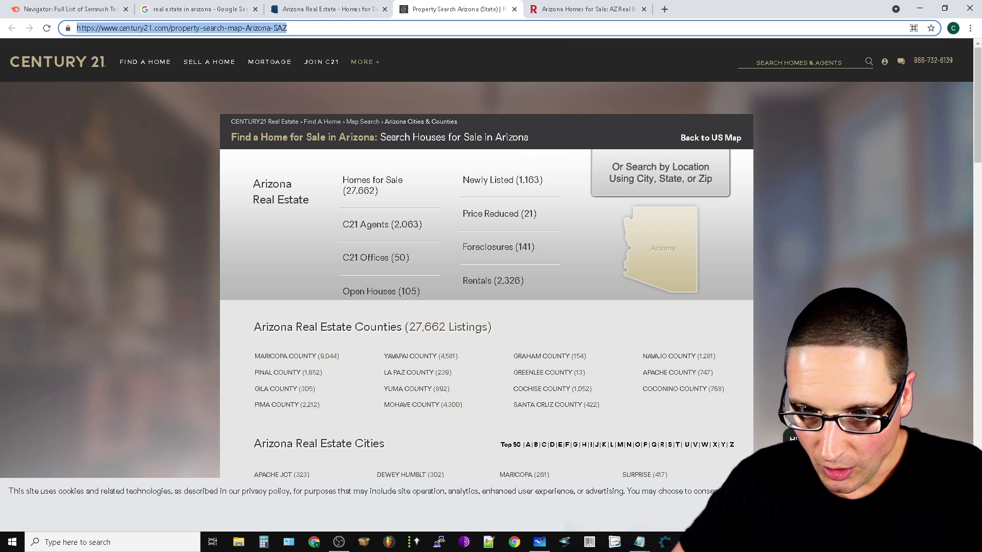
pyautogui.click(641, 544)
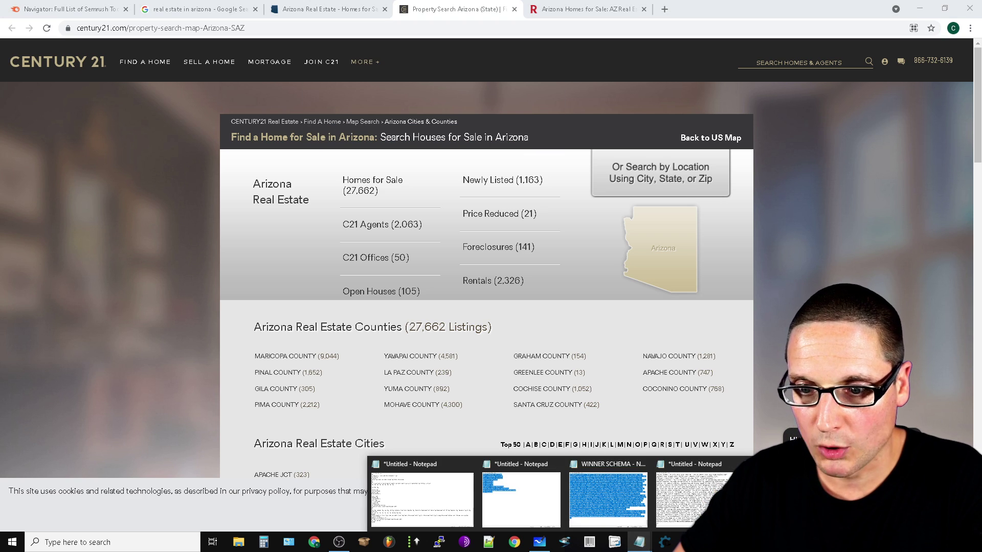
pyautogui.click(521, 499)
pyautogui.rightClick(384, 152)
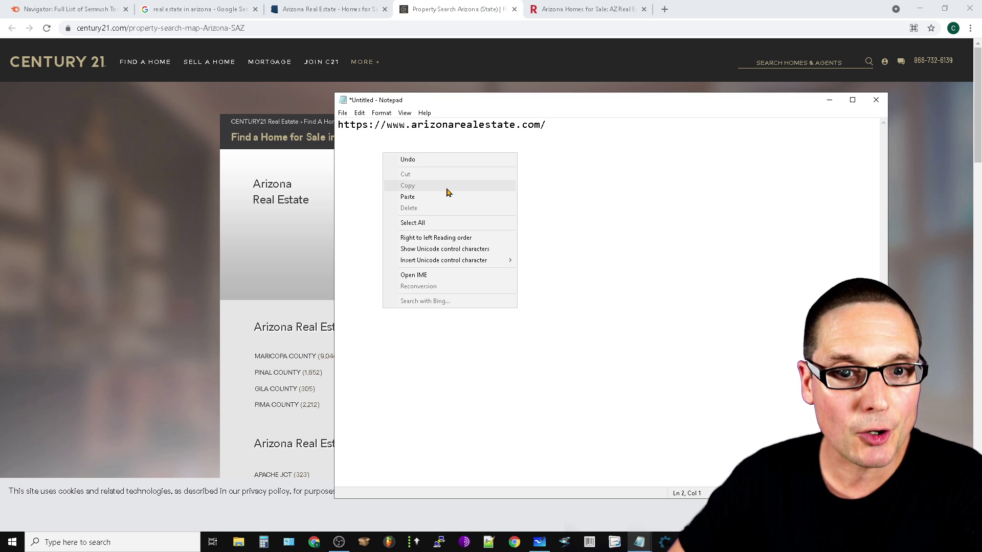
pyautogui.click(443, 200)
# Copy the Redfin Arizona page address into Notepad.
pyautogui.click(584, 10)
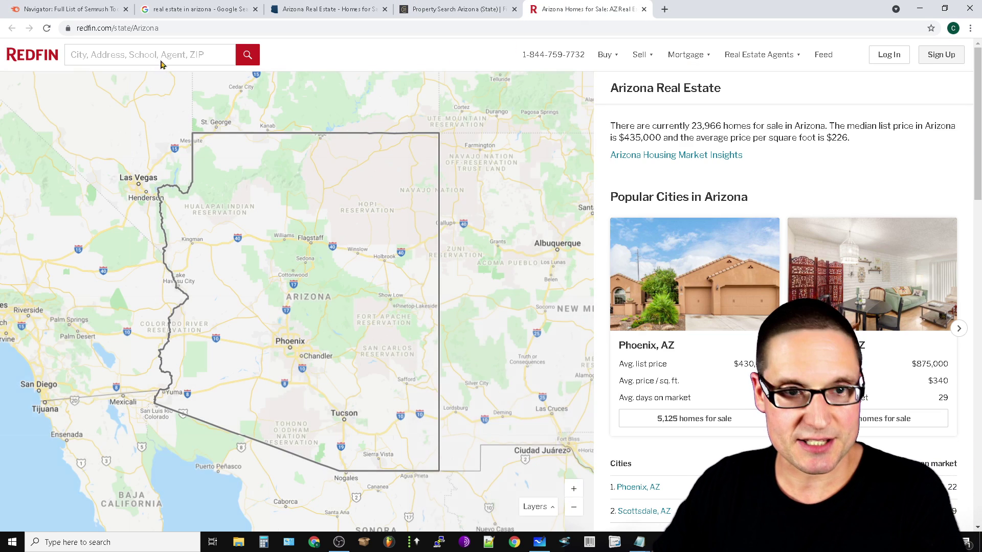
pyautogui.click(190, 28)
pyautogui.rightClick(192, 29)
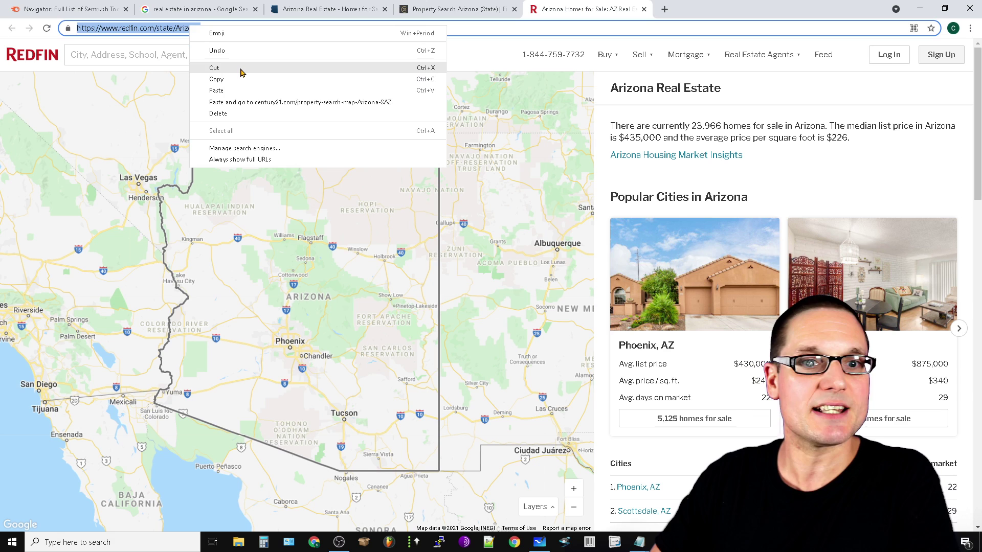
pyautogui.click(207, 69)
pyautogui.click(640, 542)
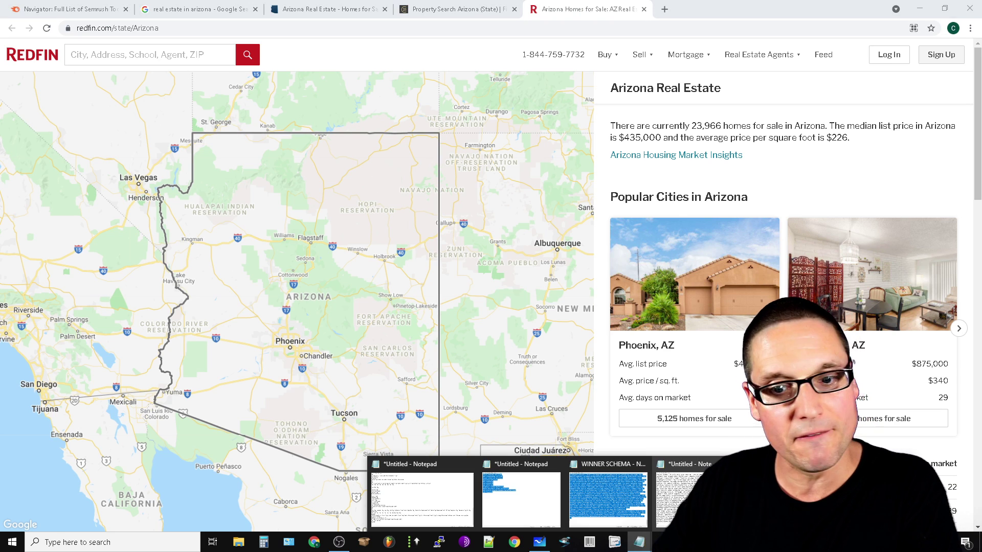
pyautogui.click(421, 499)
pyautogui.rightClick(436, 170)
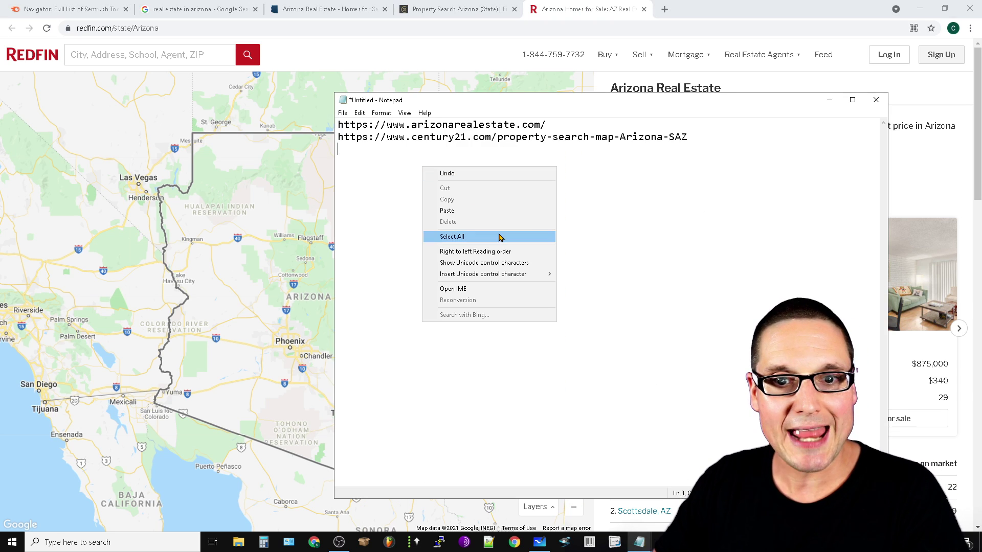
pyautogui.click(491, 211)
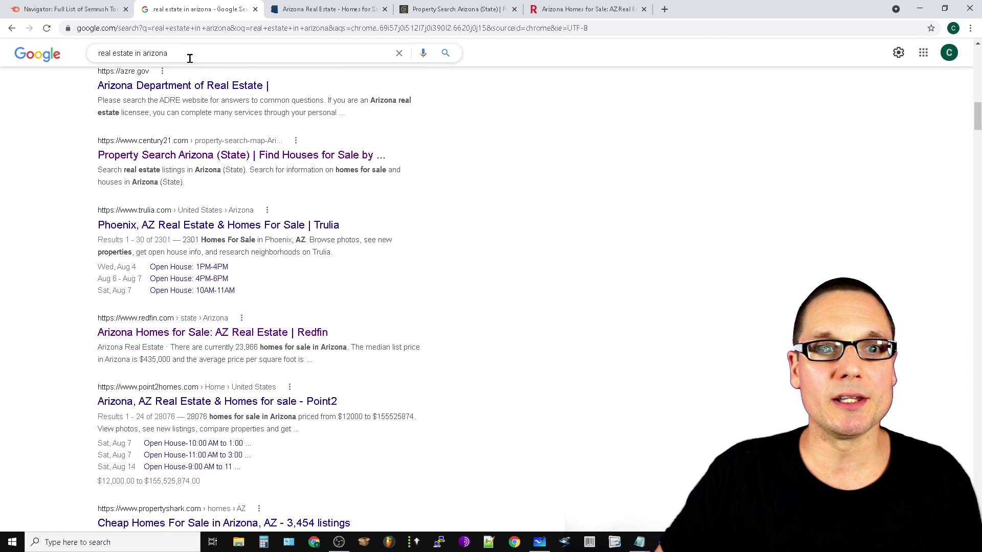
# Replace the query with 'arizona real estate phonix' and run the search.
pyautogui.doubleClick(160, 53)
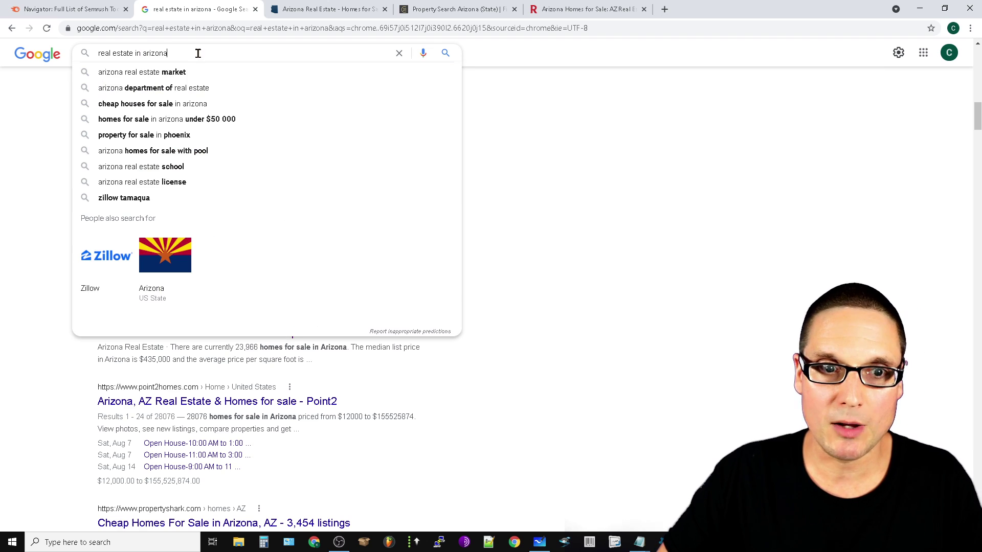
pyautogui.moveTo(168, 53); pyautogui.dragTo(139, 74)
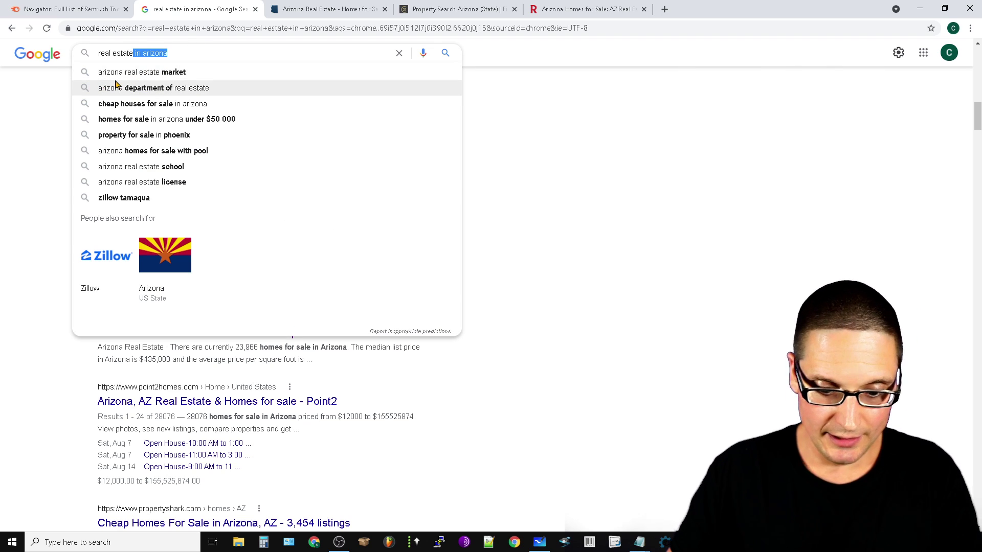
pyautogui.write('ne')
pyautogui.write('iz')
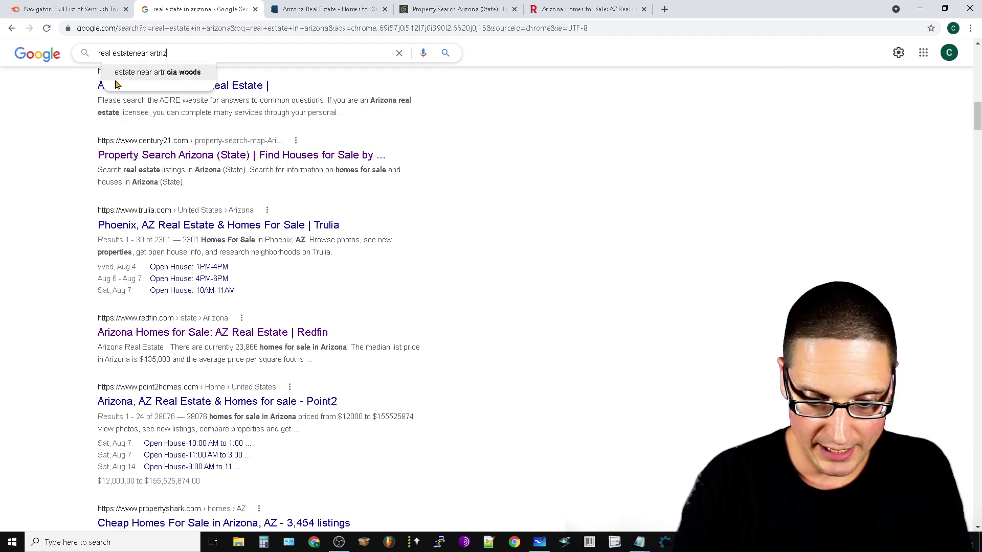
pyautogui.press('BackSpace')
pyautogui.press('BackSpace')
pyautogui.press('BackSpace')
pyautogui.press('BackSpace')
pyautogui.press('BackSpace')
pyautogui.press('BackSpace')
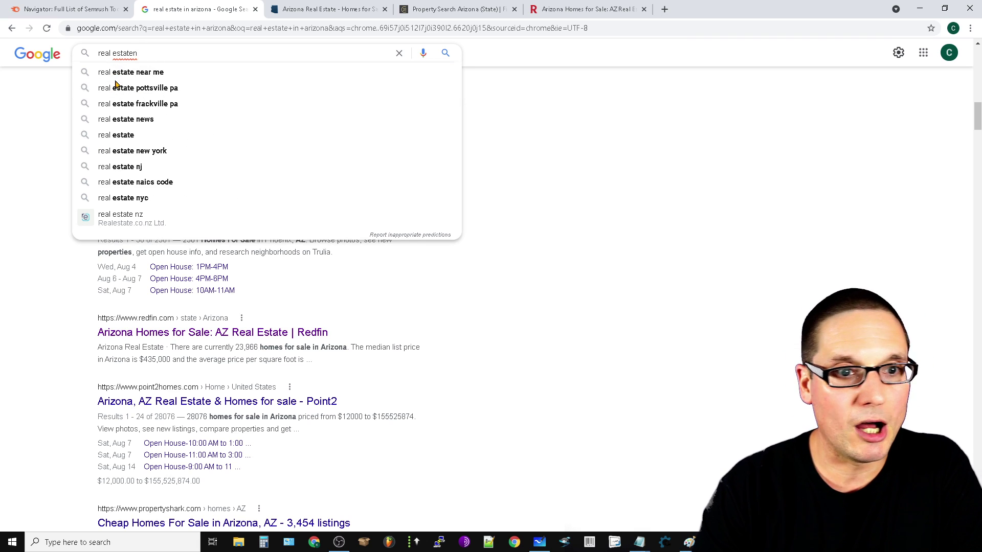
pyautogui.press('BackSpace')
pyautogui.press('BackSpace')
pyautogui.press('BackSpace')
pyautogui.write('ri')
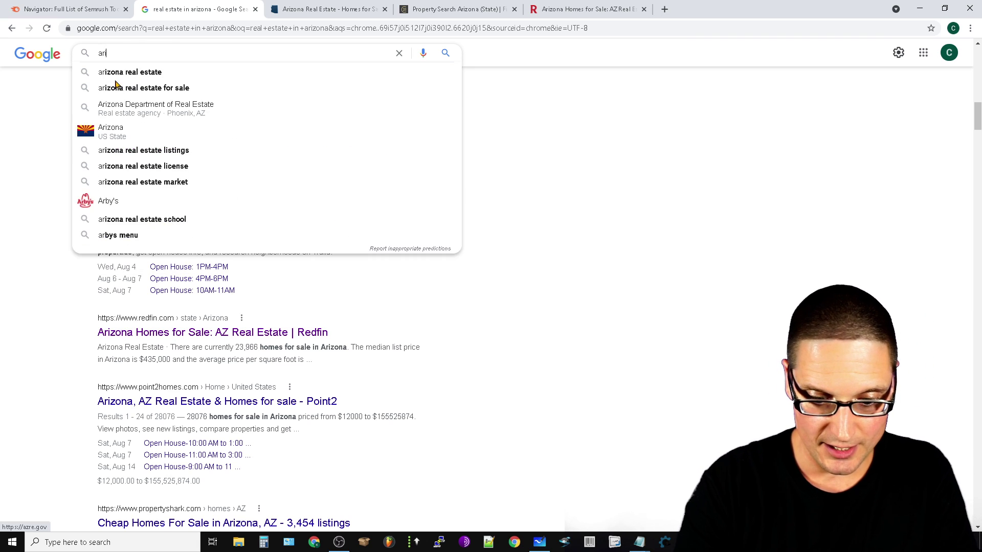
pyautogui.write('zona real estate')
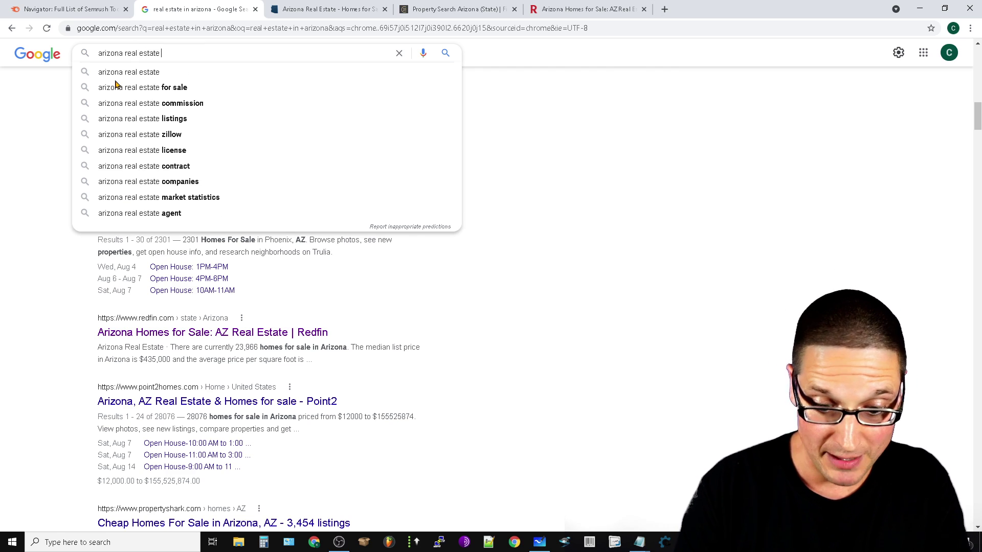
pyautogui.write('phonix')
pyautogui.press('Return')
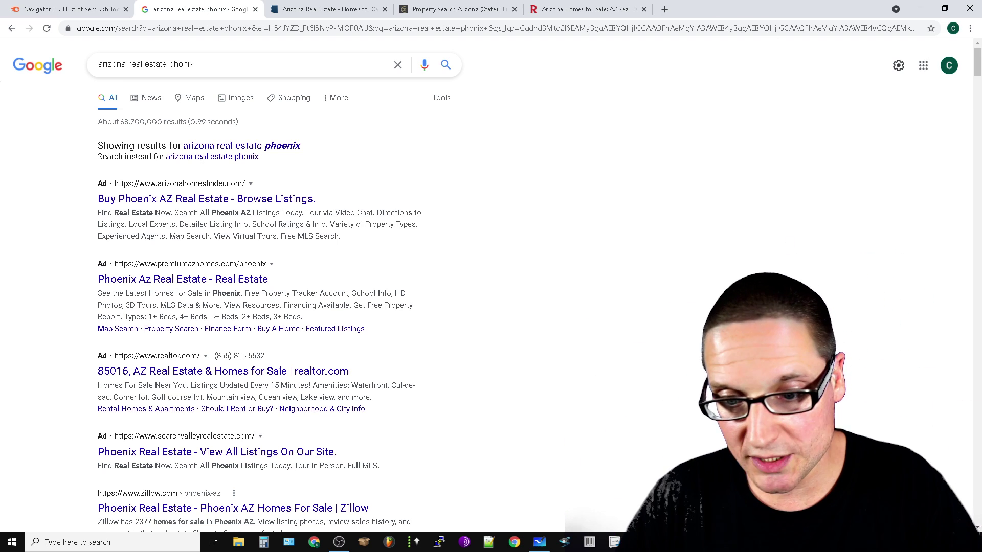
# Copy the arizonarealestate.com address from the top of the three saved Notepad URLs.
pyautogui.click(639, 542)
pyautogui.click(420, 497)
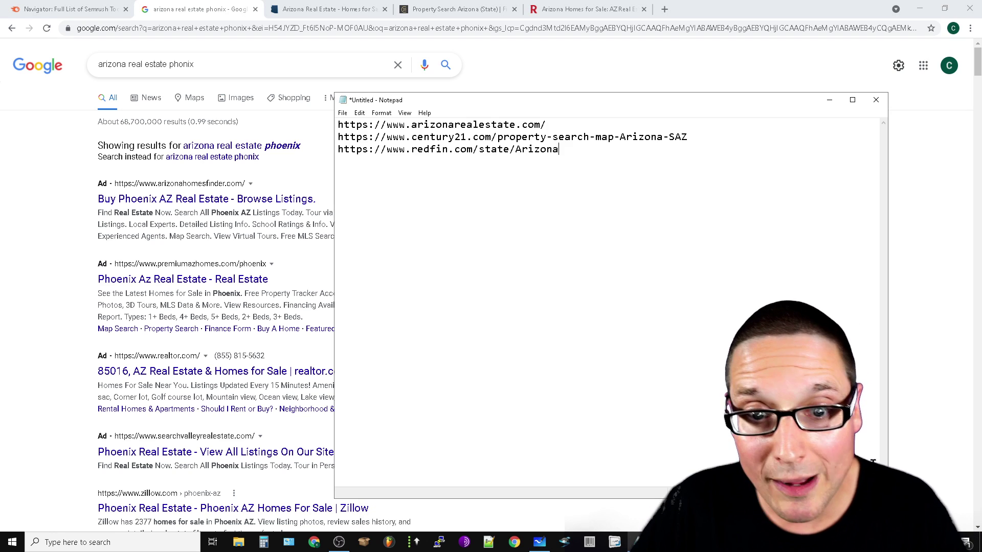
pyautogui.click(69, 9)
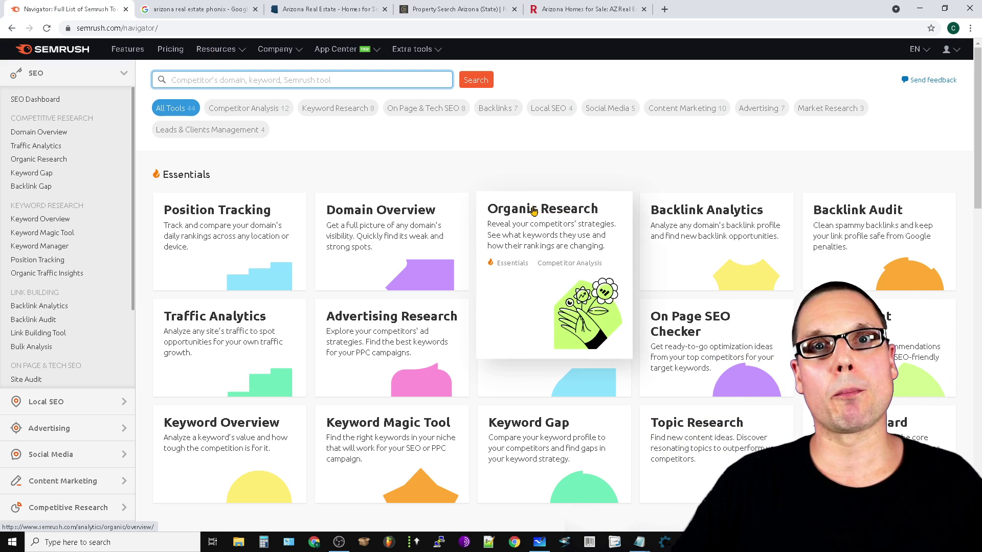
pyautogui.moveTo(640, 542)
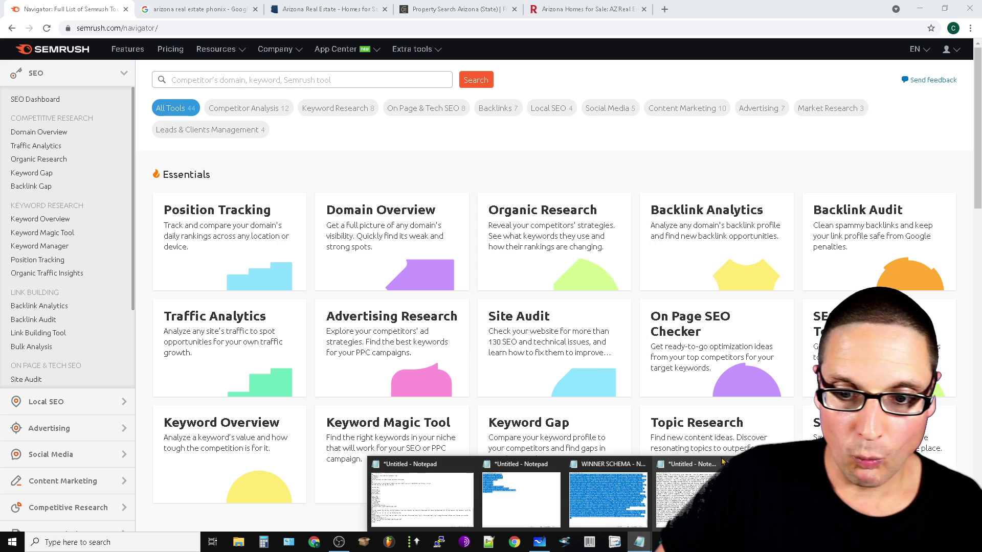
pyautogui.click(421, 499)
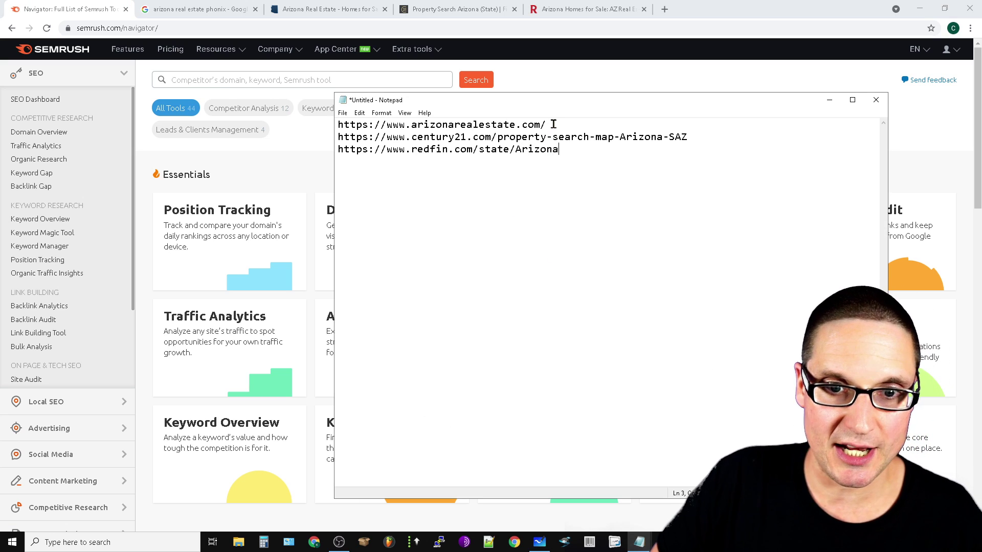
pyautogui.rightClick(400, 126)
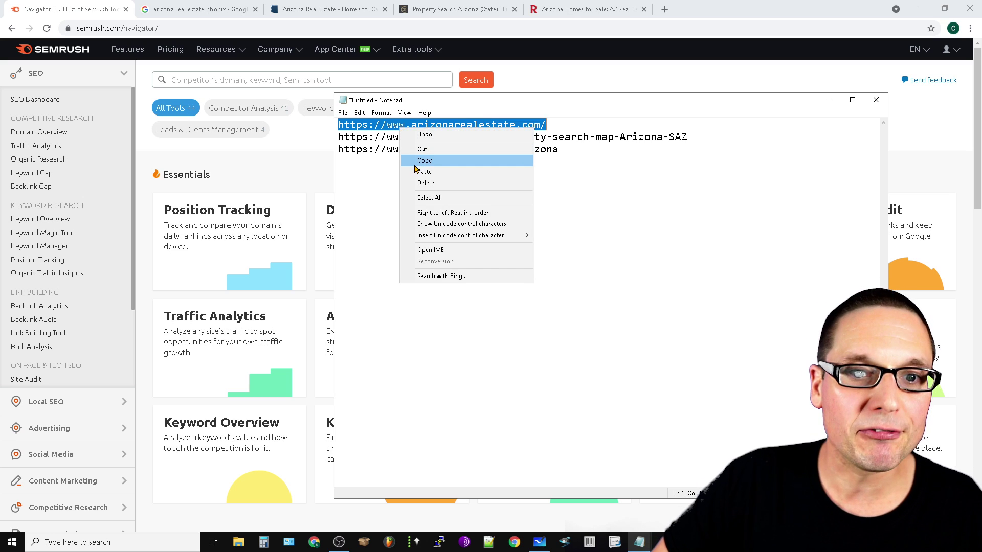
pyautogui.click(405, 175)
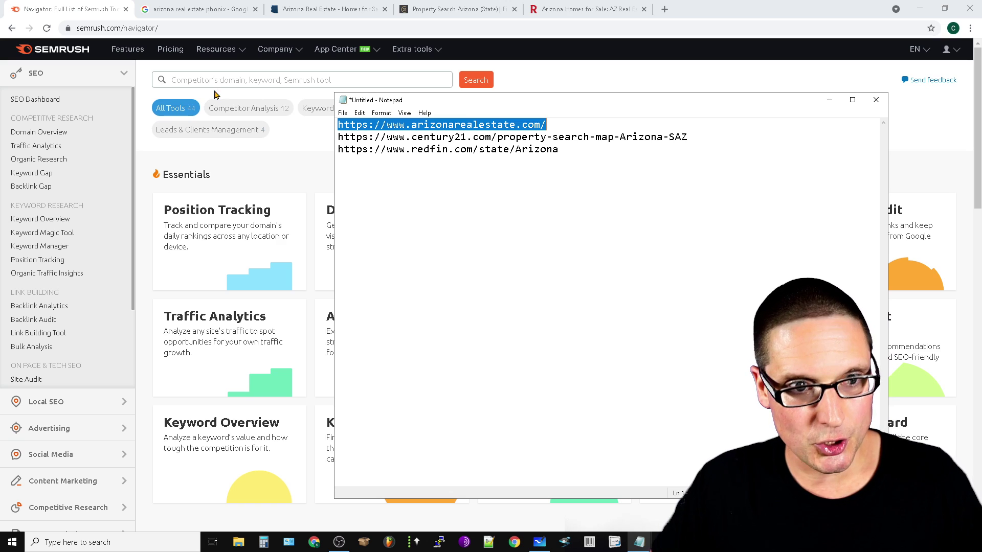
# Paste arizonarealestate.com into Semrush's search and load its Domain Overview.
pyautogui.click(231, 80)
pyautogui.rightClick(230, 81)
pyautogui.click(254, 160)
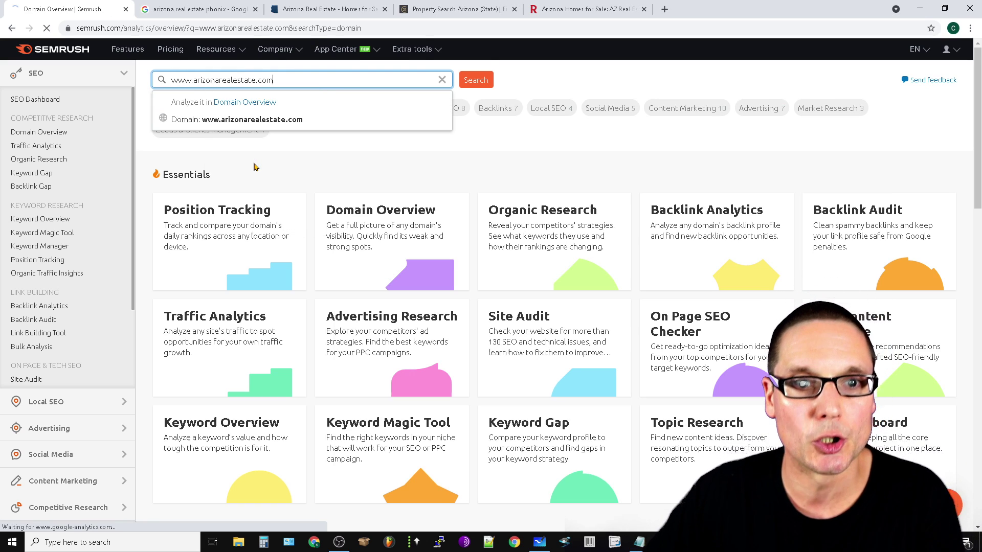
pyautogui.press('Return')
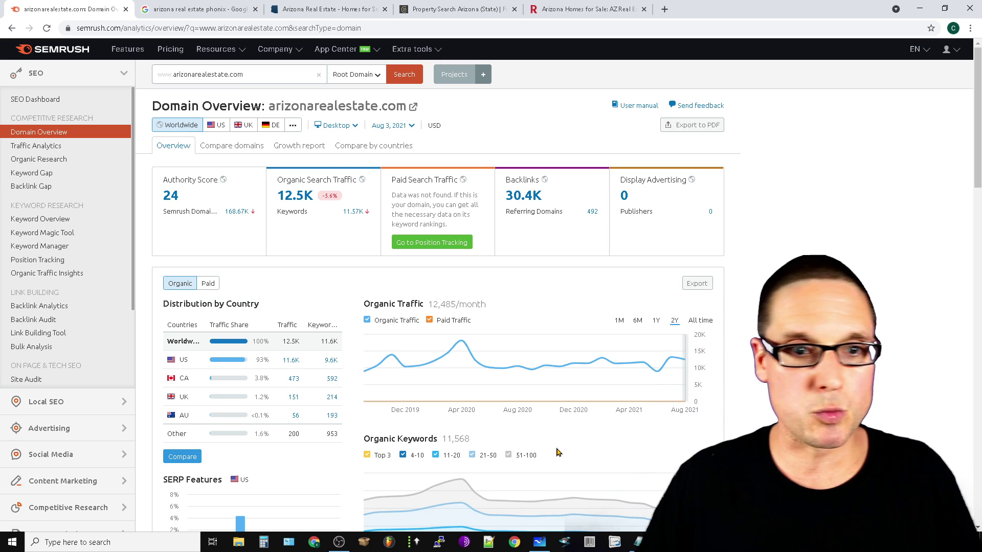
pyautogui.scroll(-5, 582, 289)
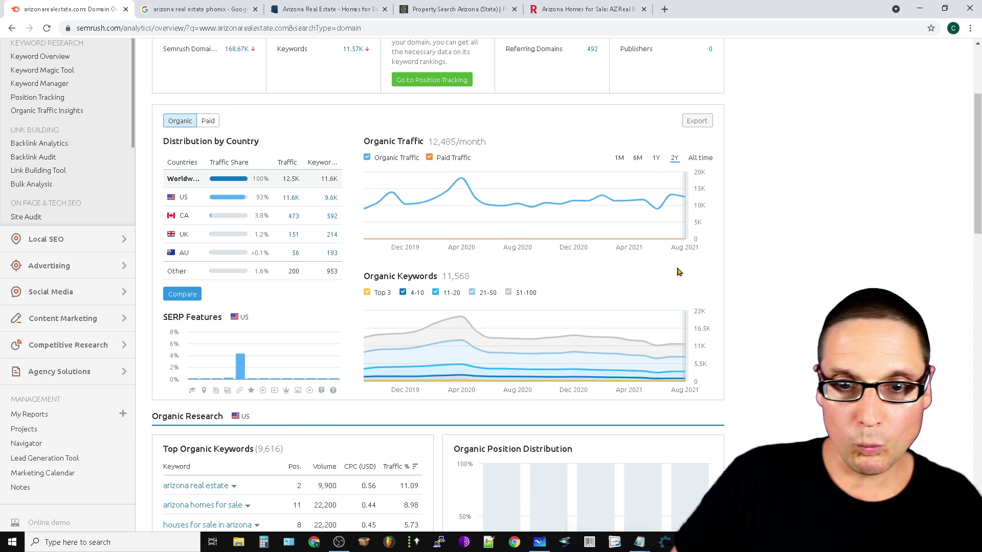
pyautogui.scroll(5, 582, 290)
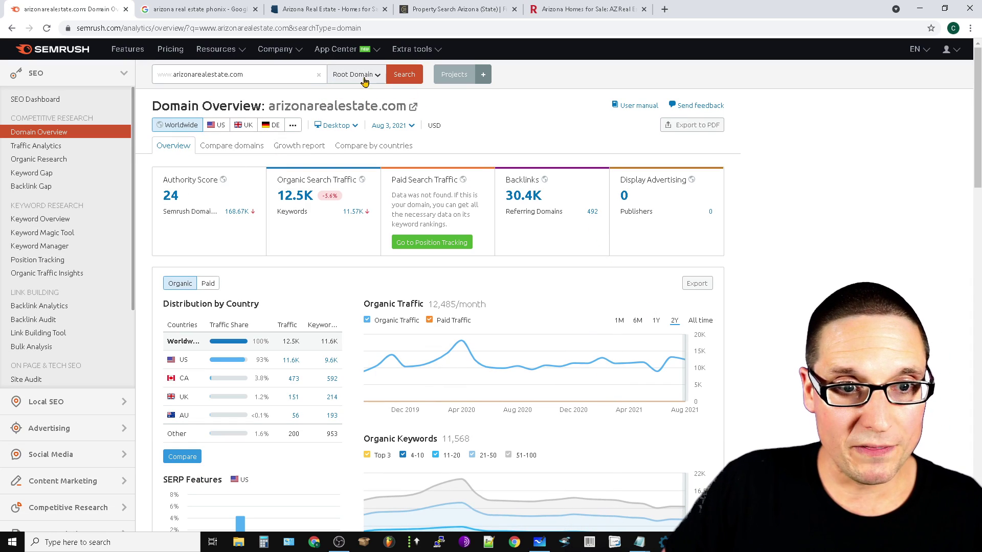
pyautogui.scroll(-5, 422, 293)
pyautogui.scroll(-5, 422, 292)
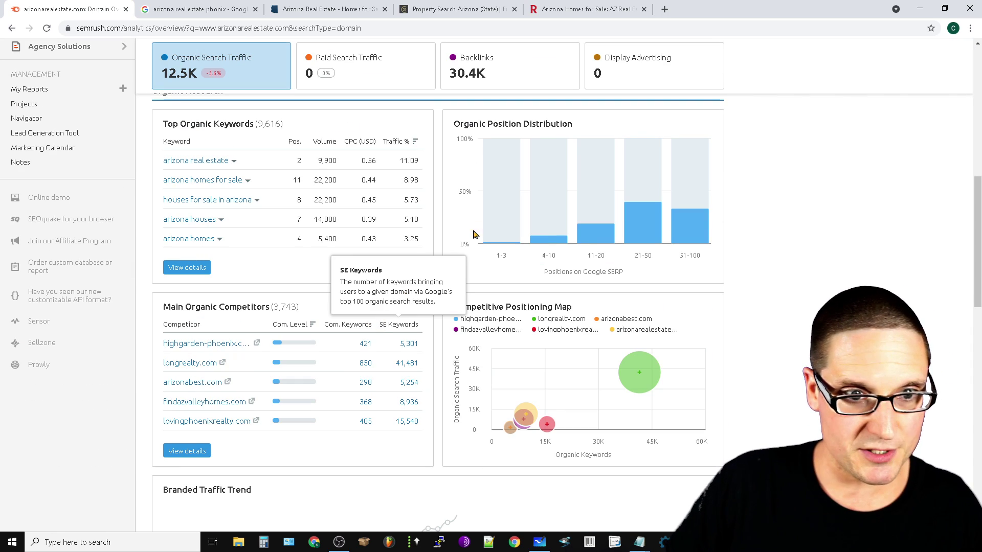
pyautogui.scroll(8, 249, 336)
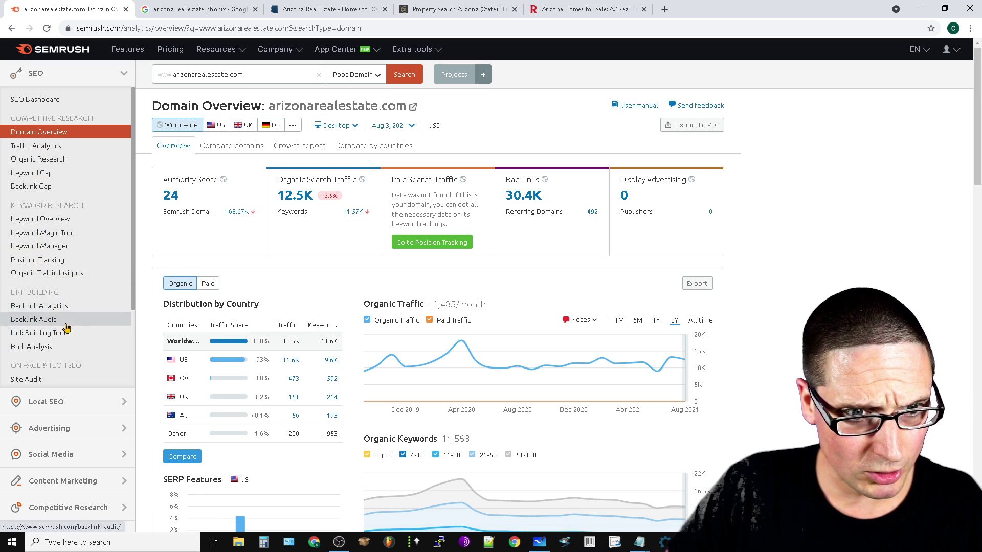
# Show the Backlink Analytics Backlinks list for arizonarealestate.com, filtered to follow links.
pyautogui.click(39, 306)
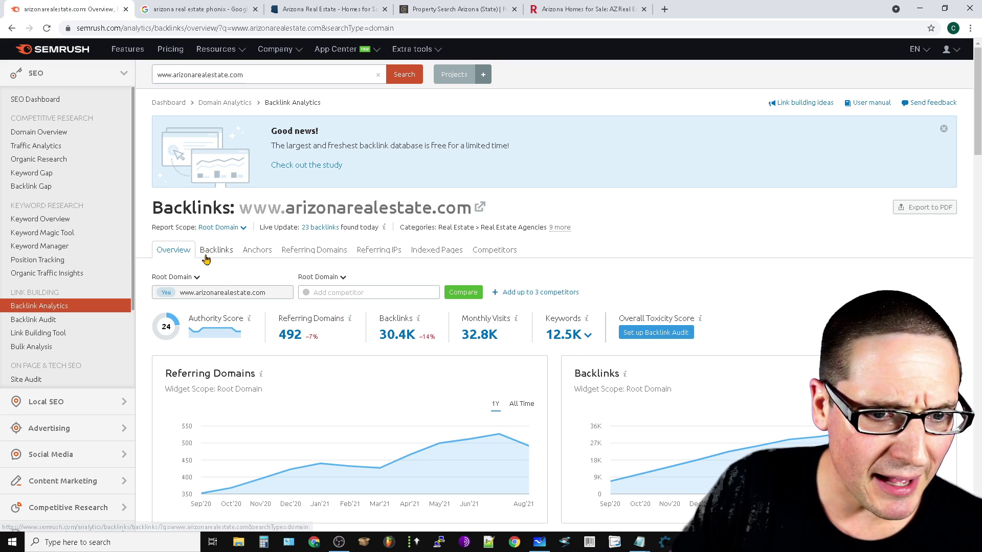
pyautogui.click(216, 249)
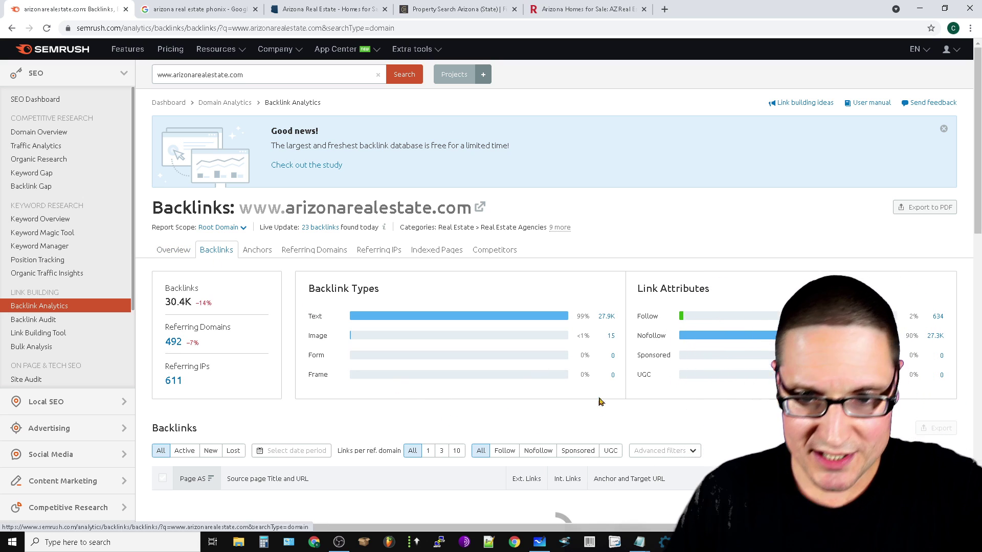
pyautogui.scroll(-2, 599, 384)
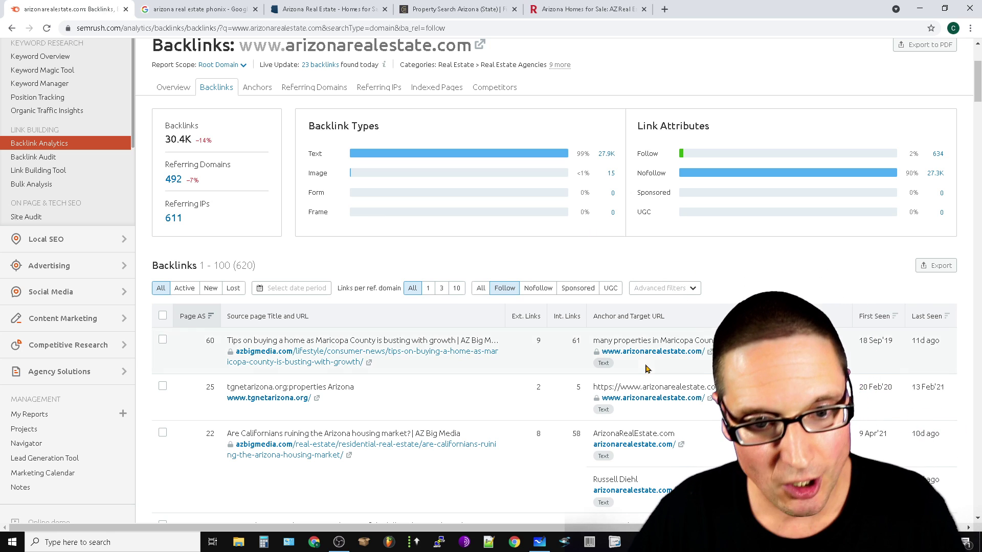
# Open the top azbigmedia.com source page in a new tab and highlight the analysed domain.
pyautogui.rightClick(361, 357)
pyautogui.click(387, 360)
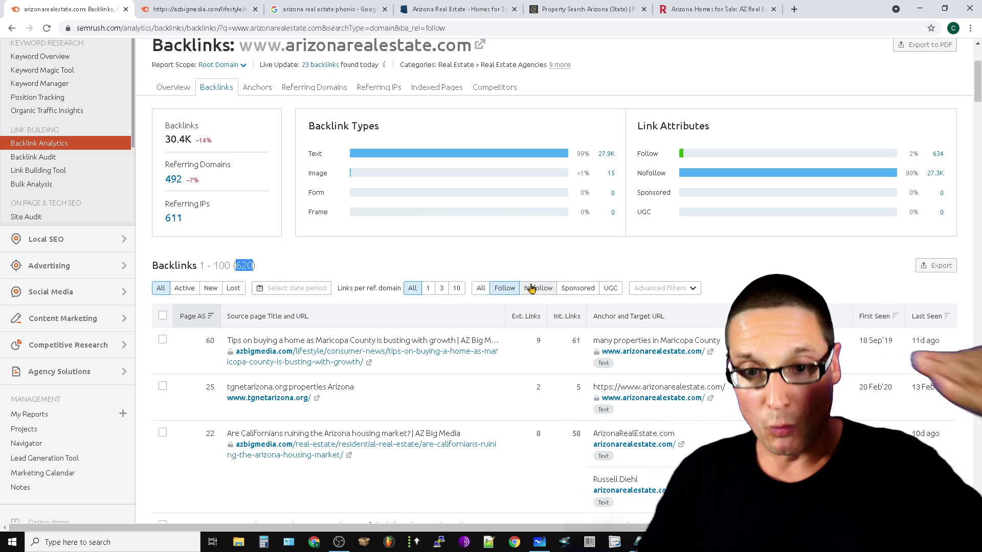
pyautogui.scroll(3, 424, 307)
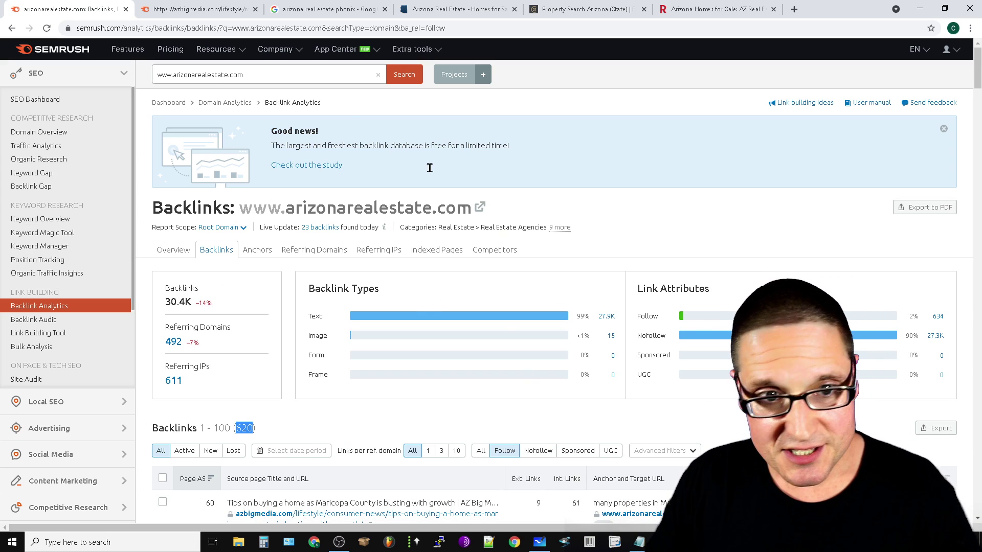
pyautogui.click(284, 75)
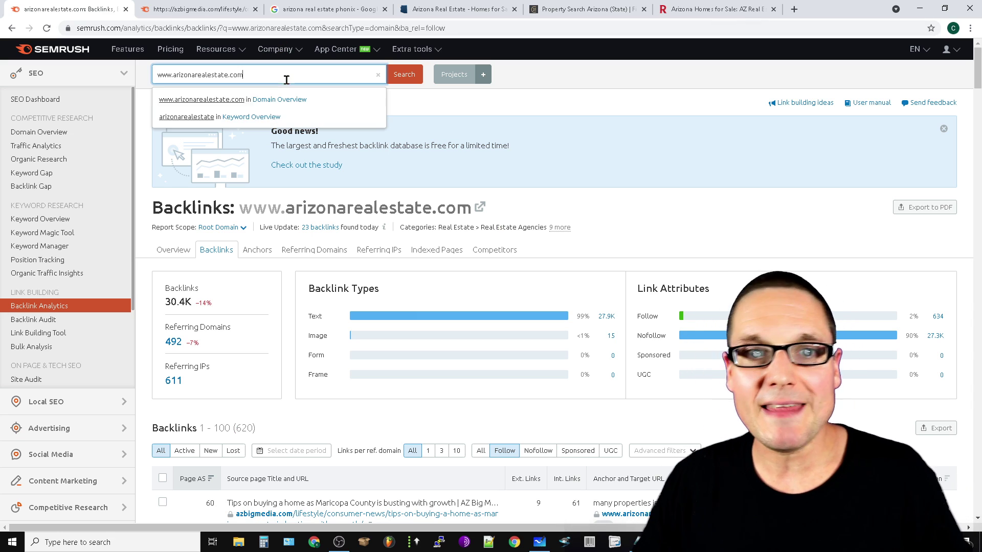
pyautogui.moveTo(194, 90); pyautogui.dragTo(115, 92)
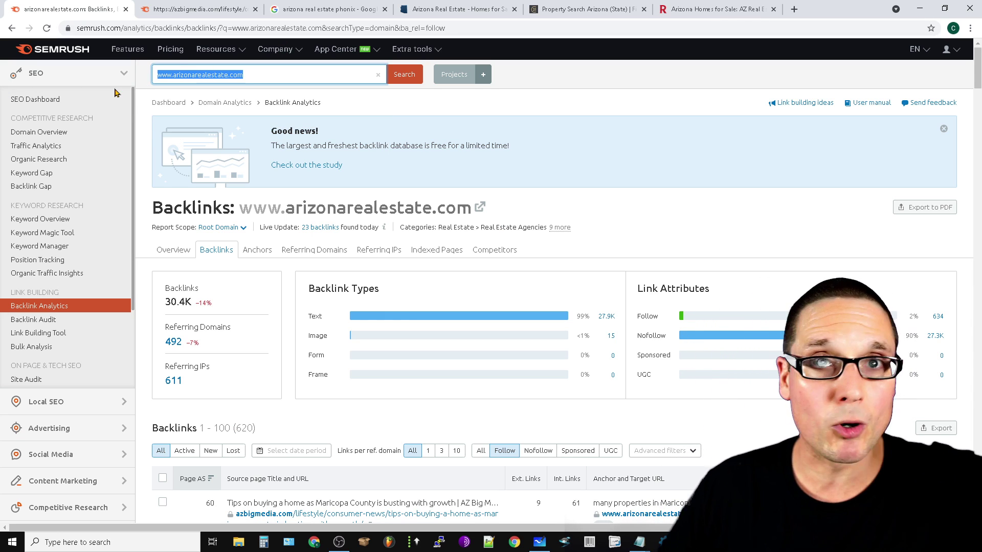
pyautogui.scroll(-4, 648, 220)
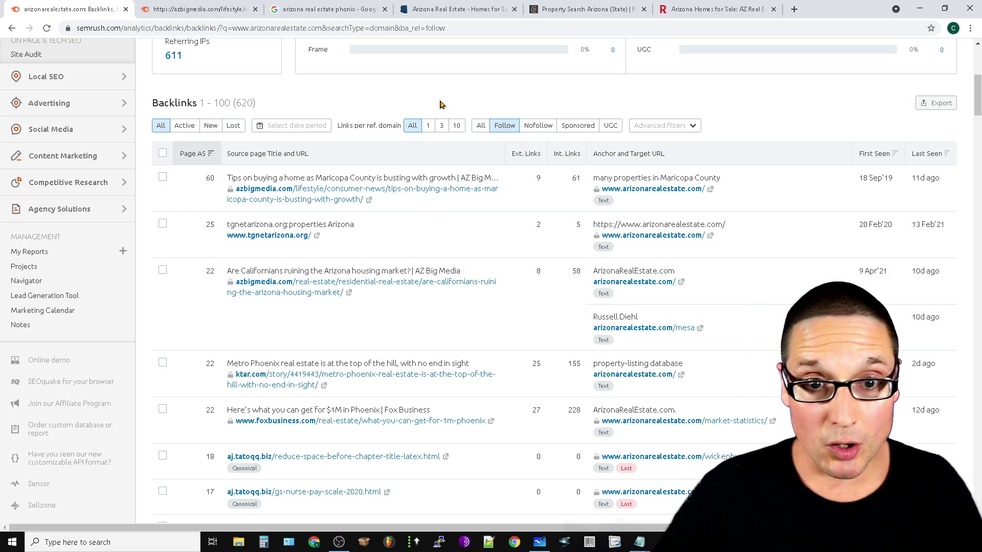
# Close the Arizona listings tab and open the azbigmedia housing article source page.
pyautogui.click(516, 10)
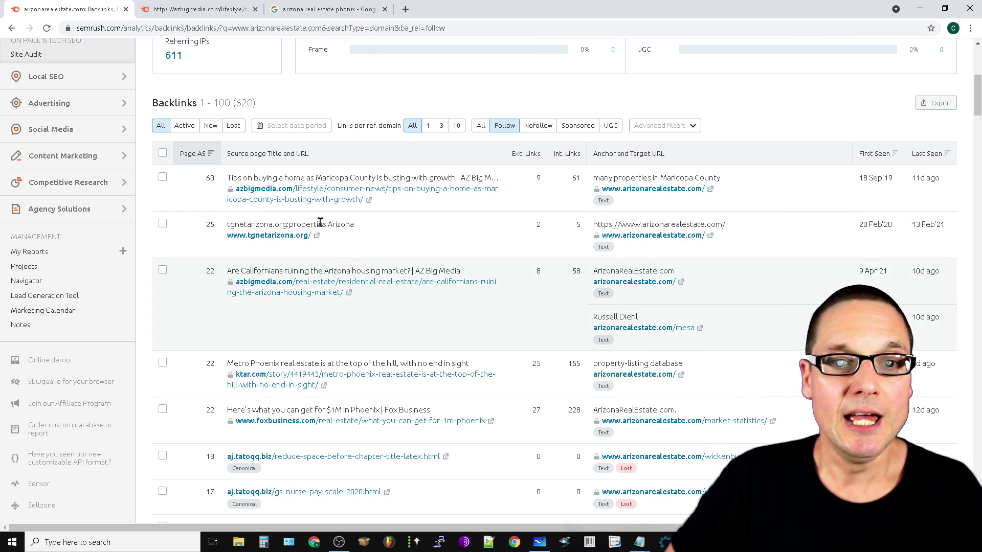
pyautogui.rightClick(319, 287)
pyautogui.click(346, 290)
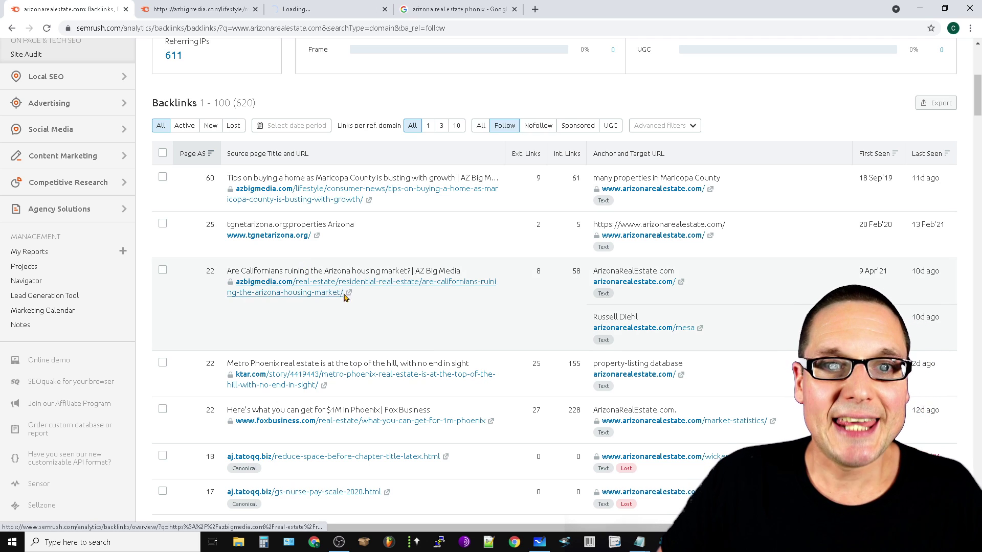
pyautogui.click(338, 6)
pyautogui.click(92, 9)
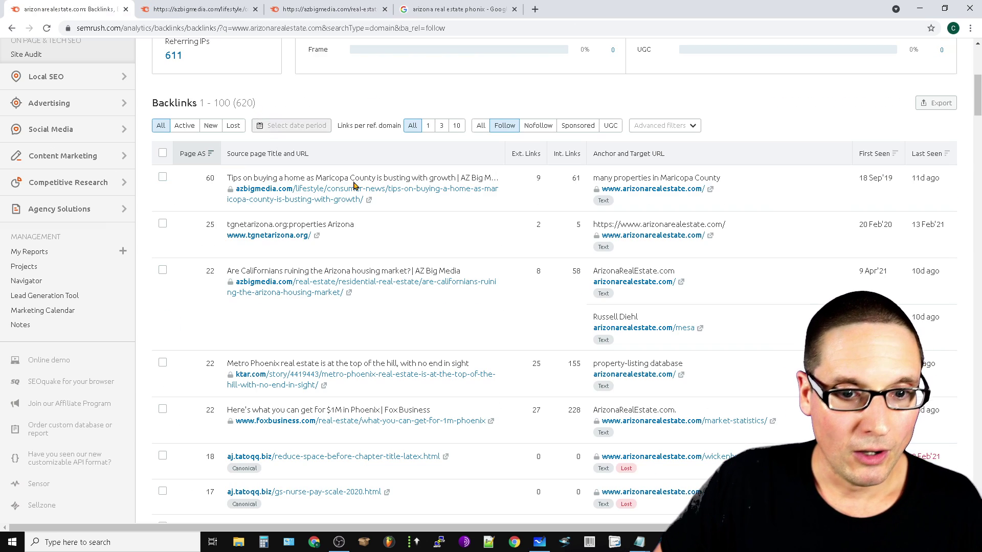
pyautogui.click(350, 293)
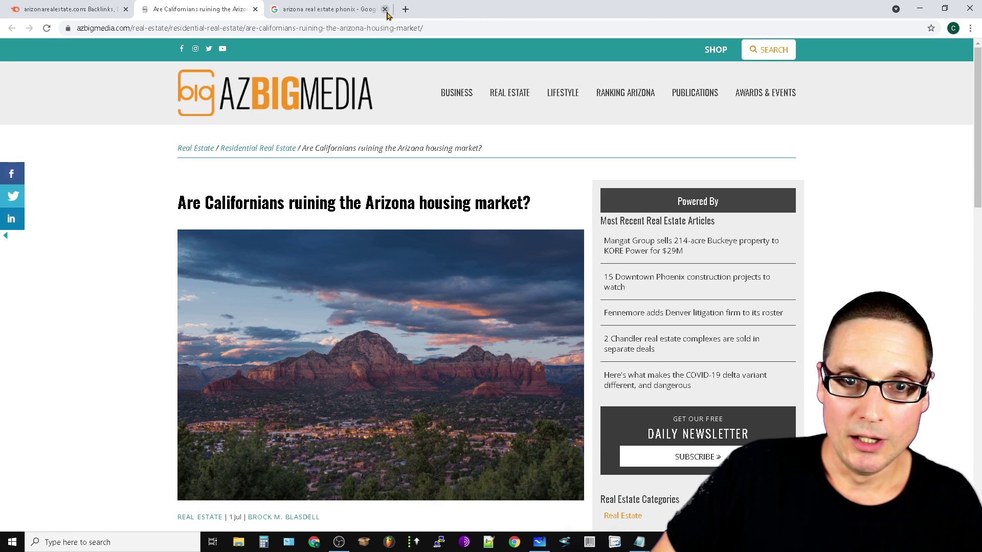
pyautogui.click(79, 4)
pyautogui.scroll(-5, 420, 354)
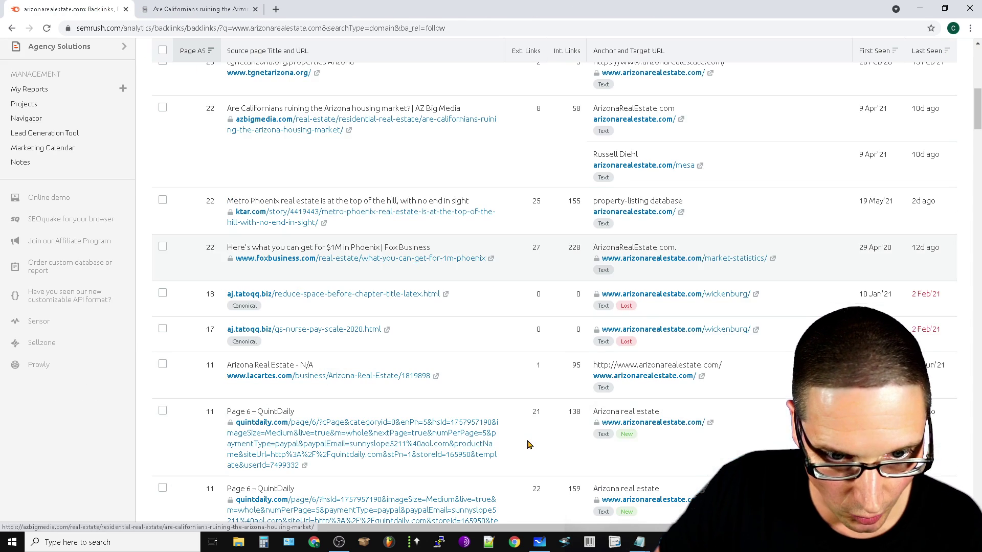
# Open the aj.tatoqq.biz and Fox Business source pages, briefly checking the whiteboard.
pyautogui.click(386, 329)
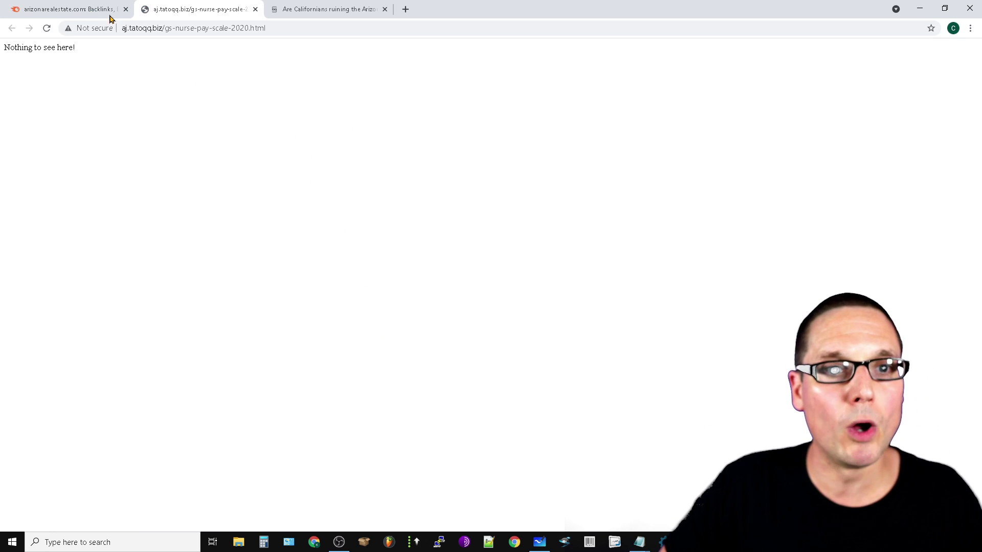
pyautogui.click(67, 5)
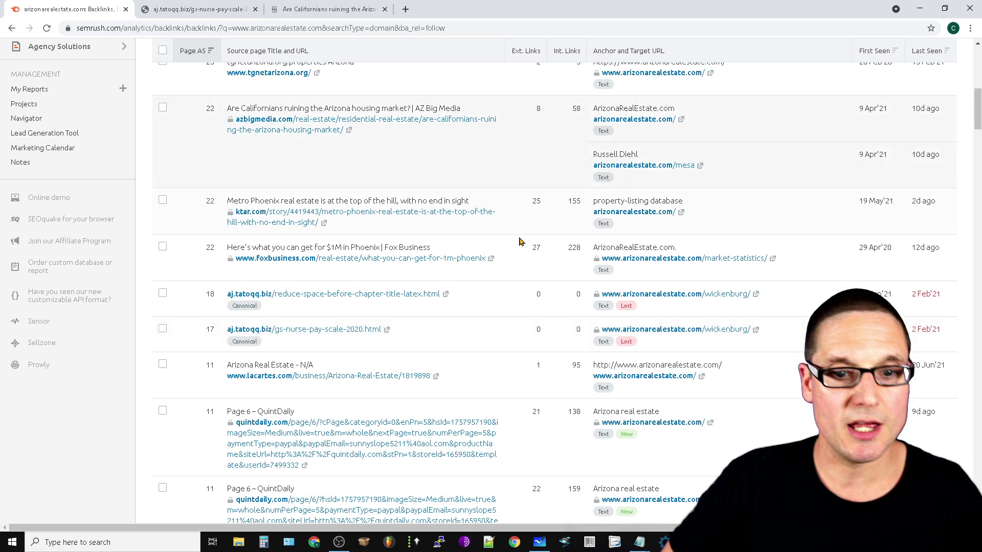
pyautogui.click(491, 260)
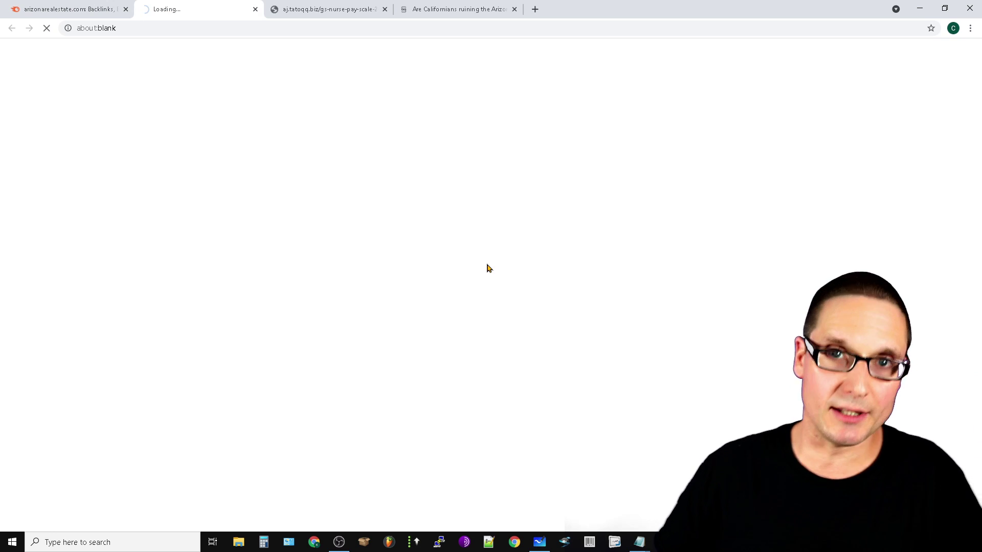
pyautogui.click(539, 543)
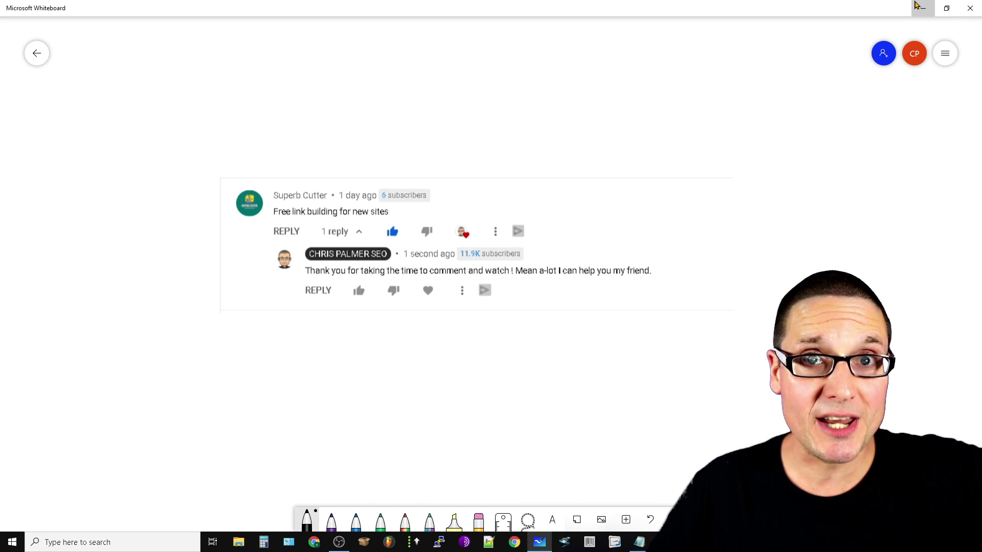
pyautogui.click(920, 8)
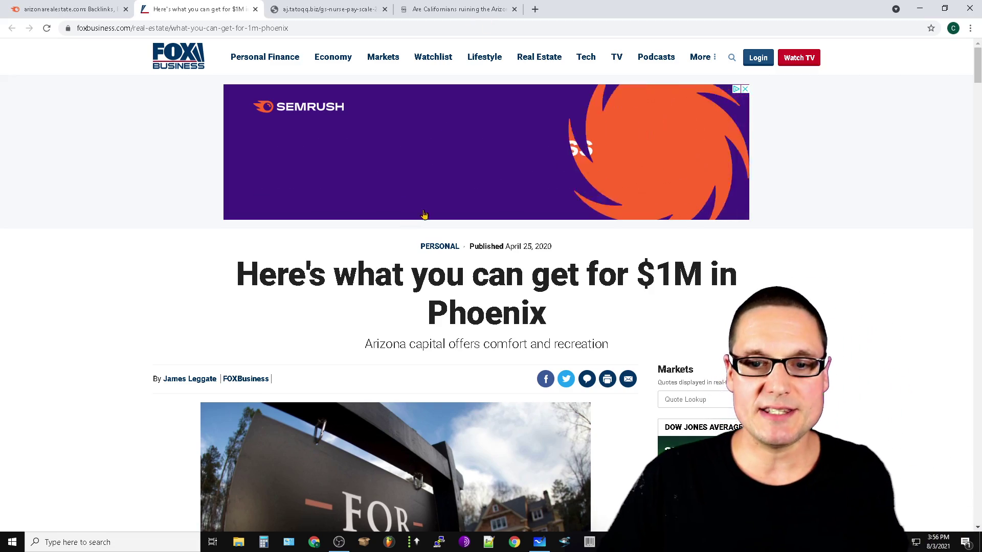
pyautogui.scroll(-4, 515, 143)
pyautogui.scroll(-10, 645, 399)
pyautogui.scroll(-8, 645, 399)
pyautogui.scroll(-8, 645, 399)
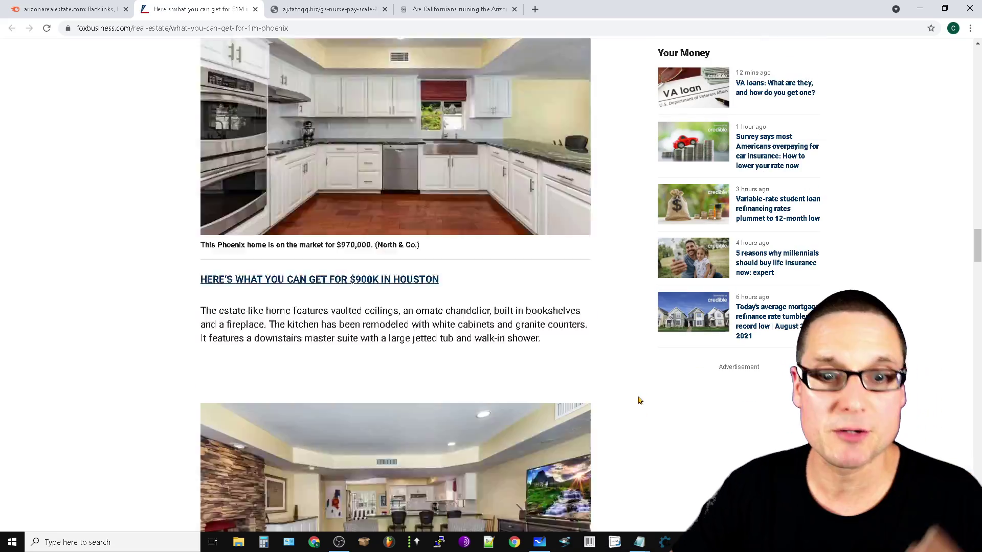
pyautogui.scroll(-8, 645, 399)
pyautogui.scroll(-8, 645, 399)
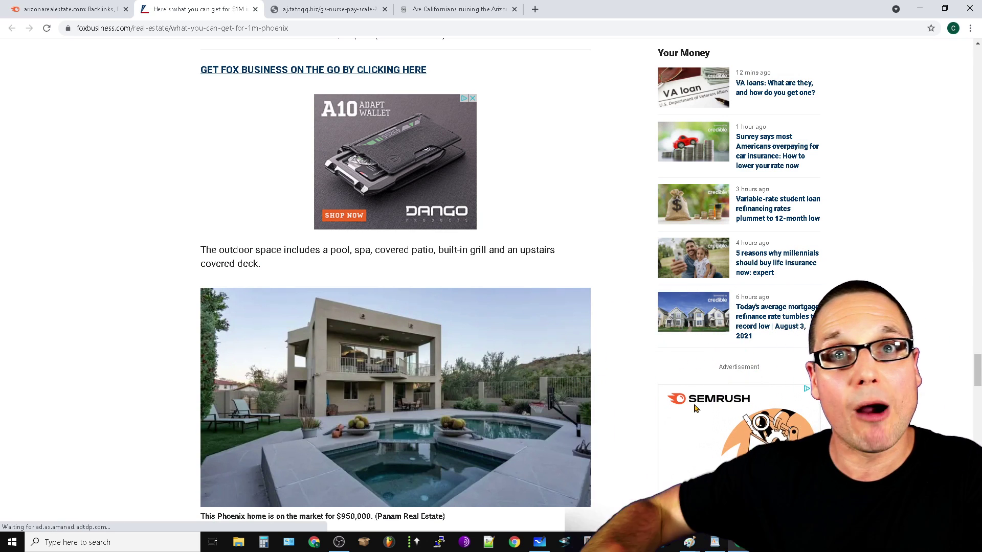
# Review the aj.tatoqq.biz and Arizona housing article tabs, then return to Semrush backlinks.
pyautogui.click(63, 9)
pyautogui.click(322, 9)
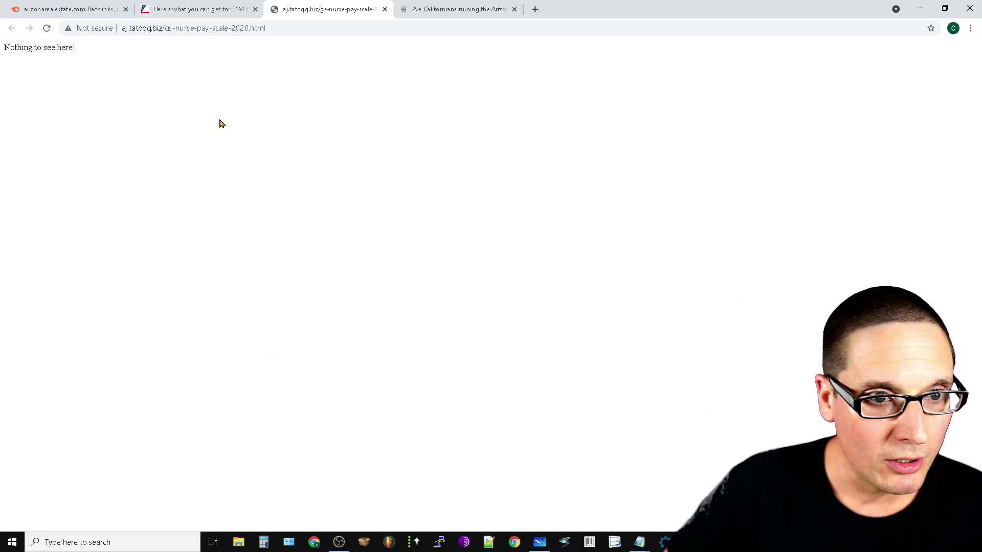
pyautogui.click(268, 28)
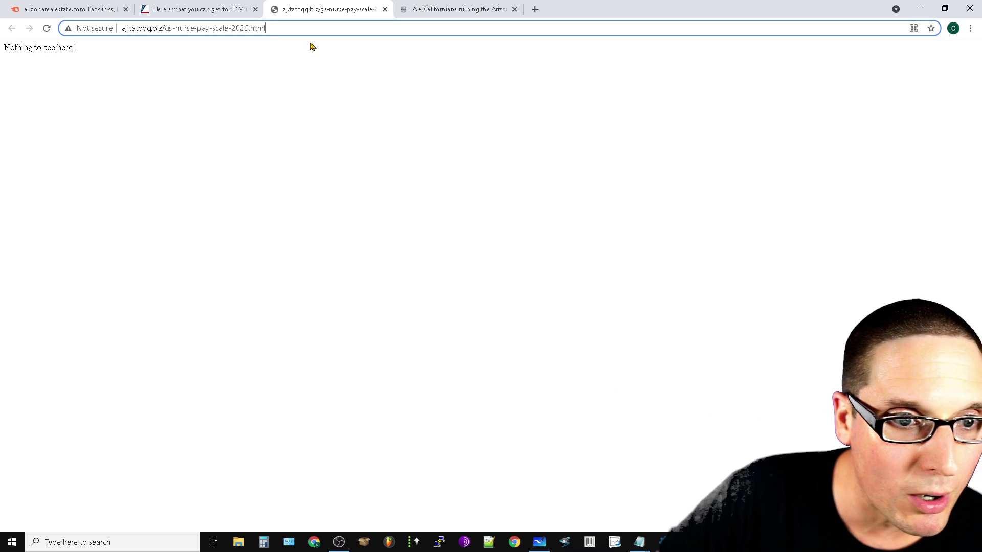
pyautogui.click(457, 8)
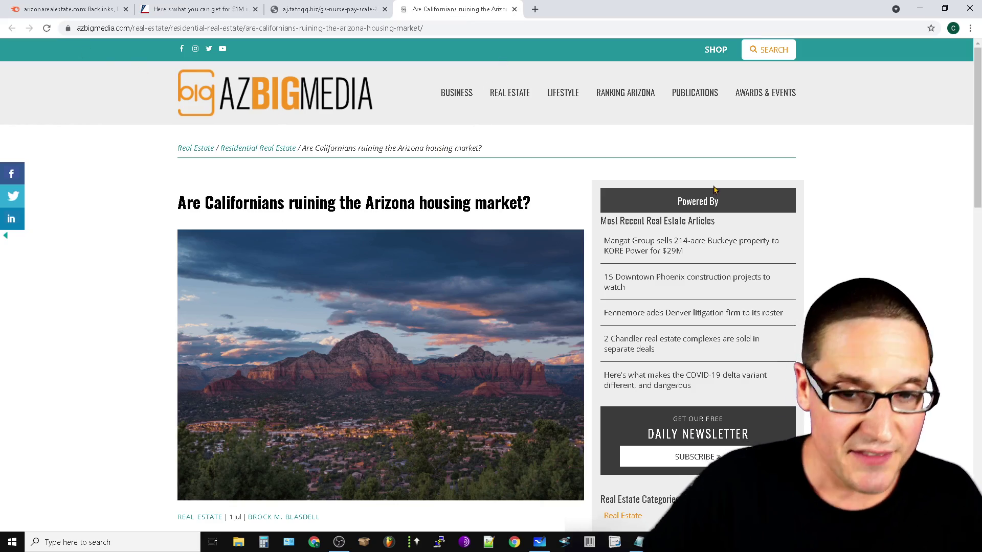
pyautogui.scroll(-8, 713, 307)
pyautogui.scroll(-10, 714, 307)
pyautogui.scroll(10, 713, 307)
pyautogui.scroll(8, 715, 307)
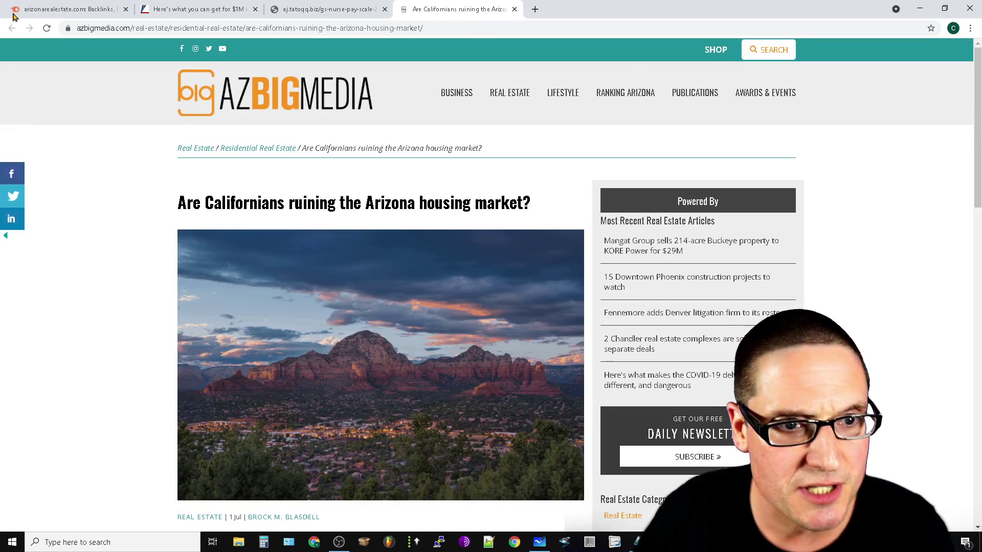
pyautogui.click(69, 8)
pyautogui.scroll(-5, 468, 377)
pyautogui.scroll(2, 483, 301)
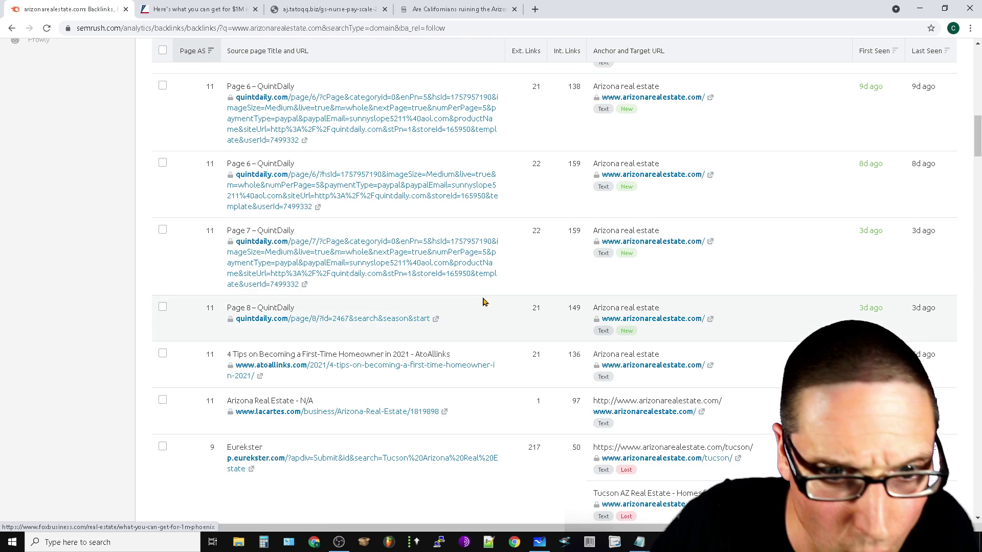
# Glance at QuintDaily's Page 7 source, then open the shiftedmag Arizona real estate agent article in a new tab.
pyautogui.click(306, 287)
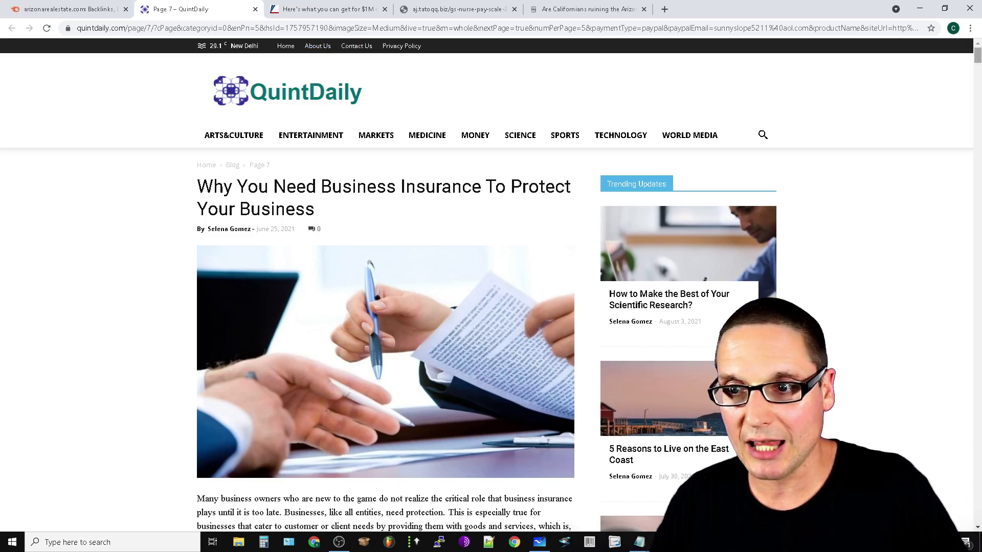
pyautogui.scroll(-10, 384, 307)
pyautogui.scroll(-10, 385, 307)
pyautogui.scroll(-10, 383, 307)
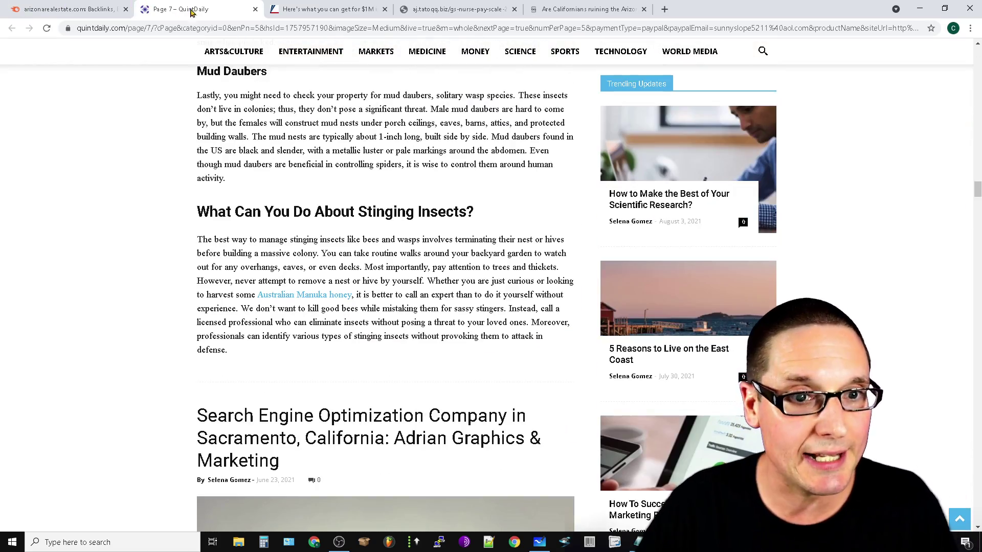
pyautogui.click(256, 9)
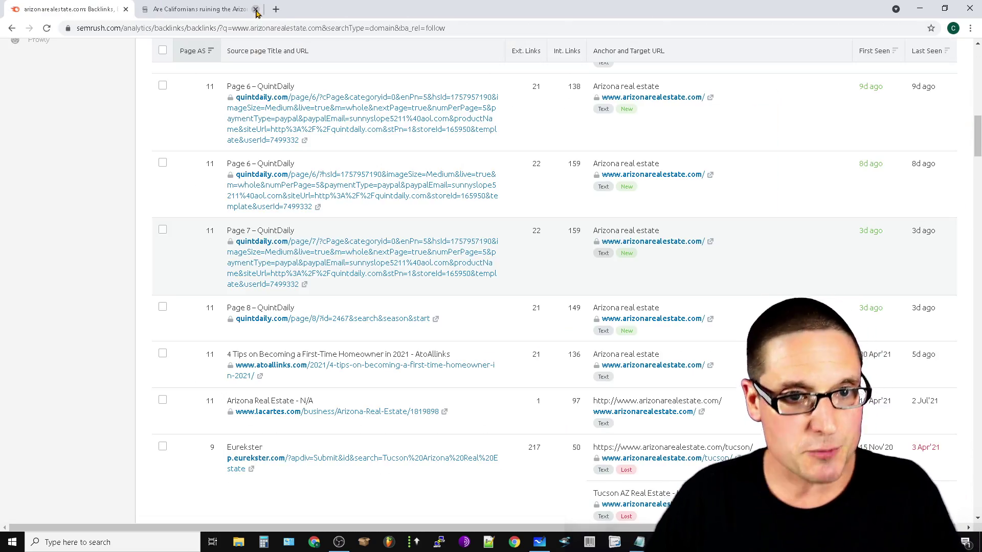
pyautogui.scroll(-5, 461, 307)
pyautogui.scroll(-3, 460, 345)
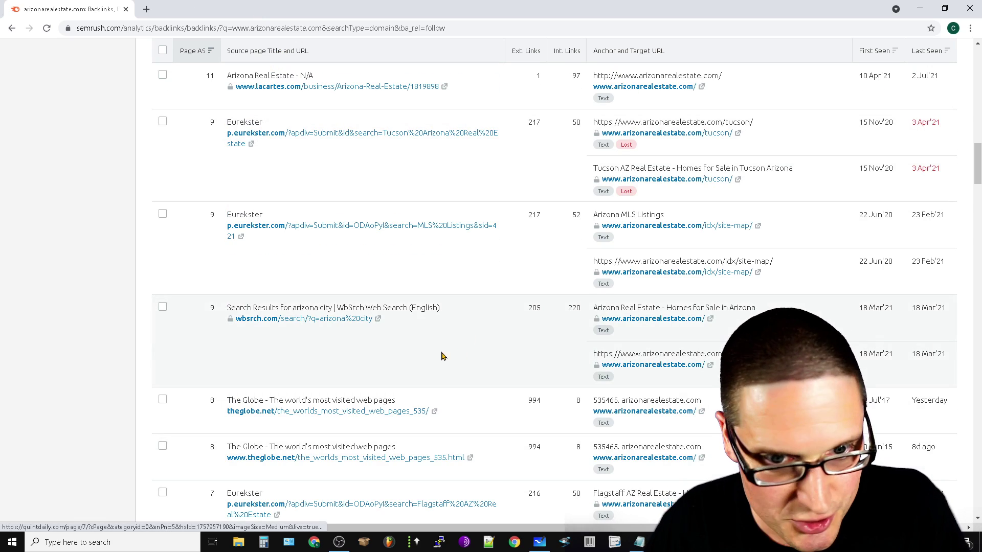
pyautogui.scroll(-3, 369, 307)
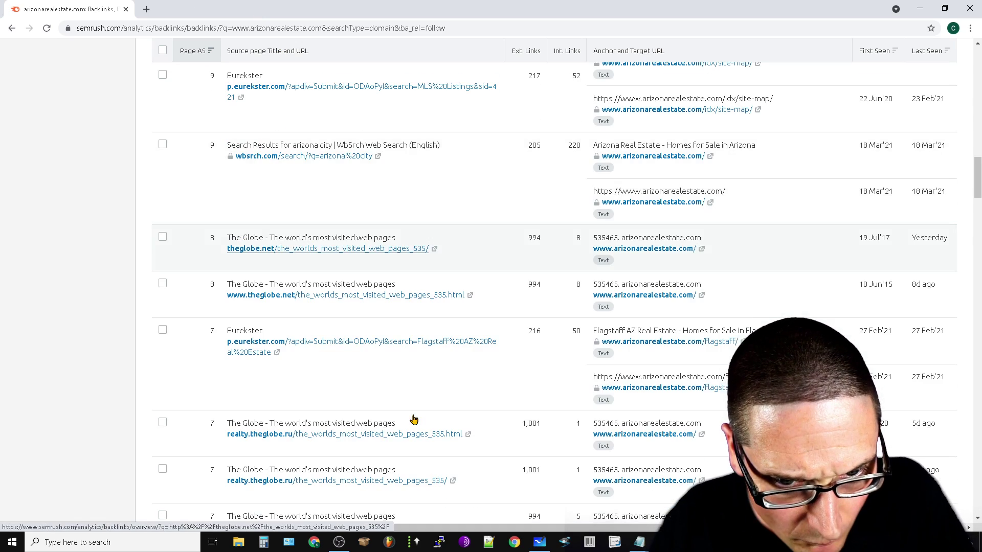
pyautogui.scroll(-1, 354, 373)
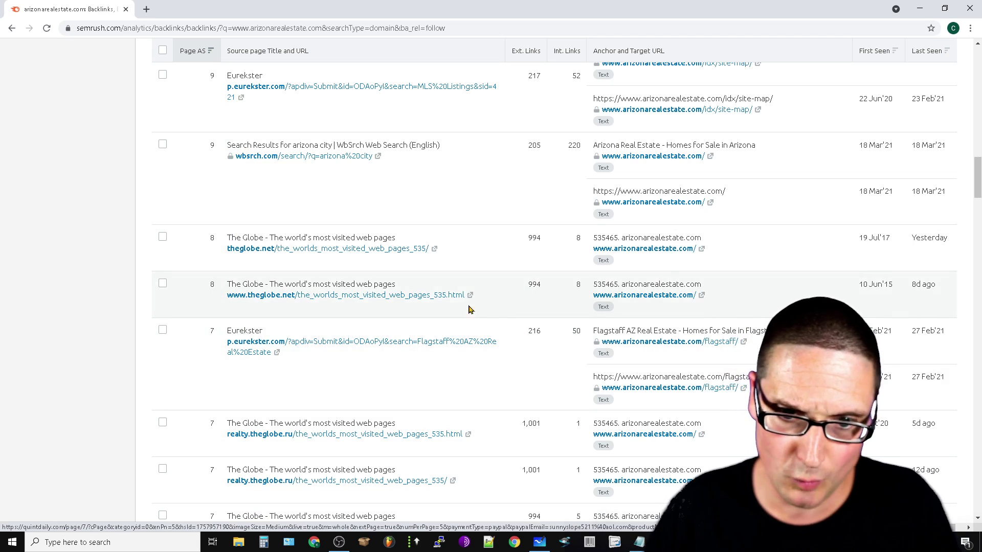
pyautogui.scroll(-3, 475, 298)
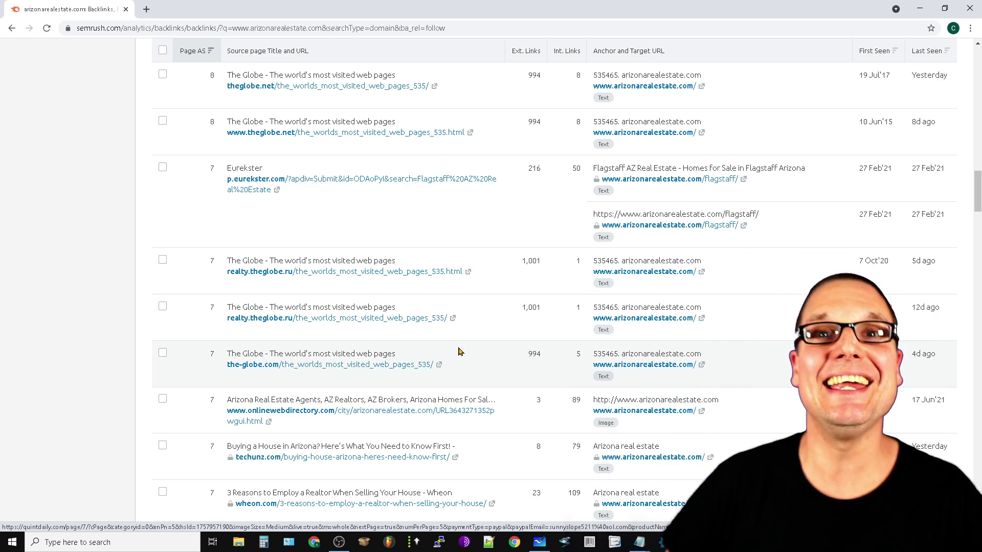
pyautogui.scroll(-5, 459, 352)
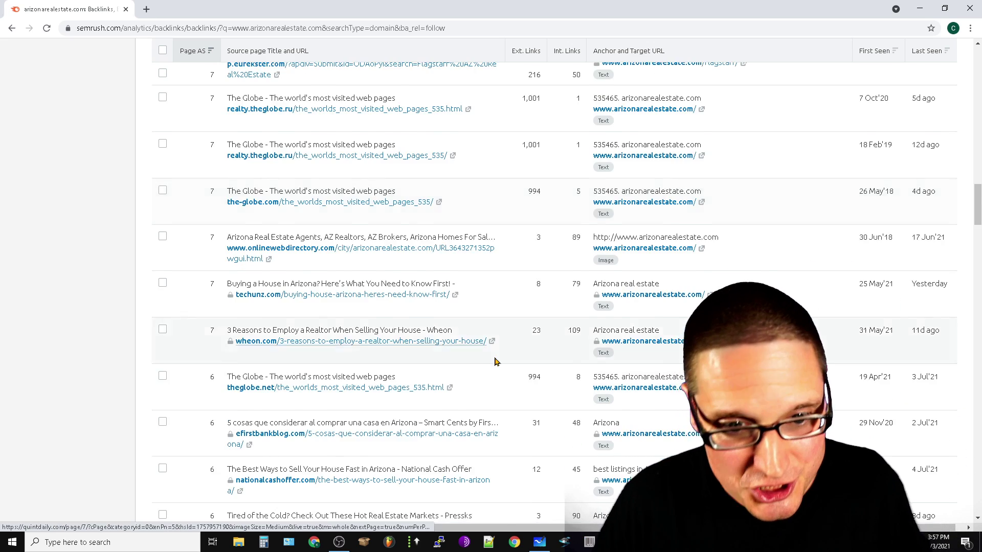
pyautogui.scroll(-5, 499, 322)
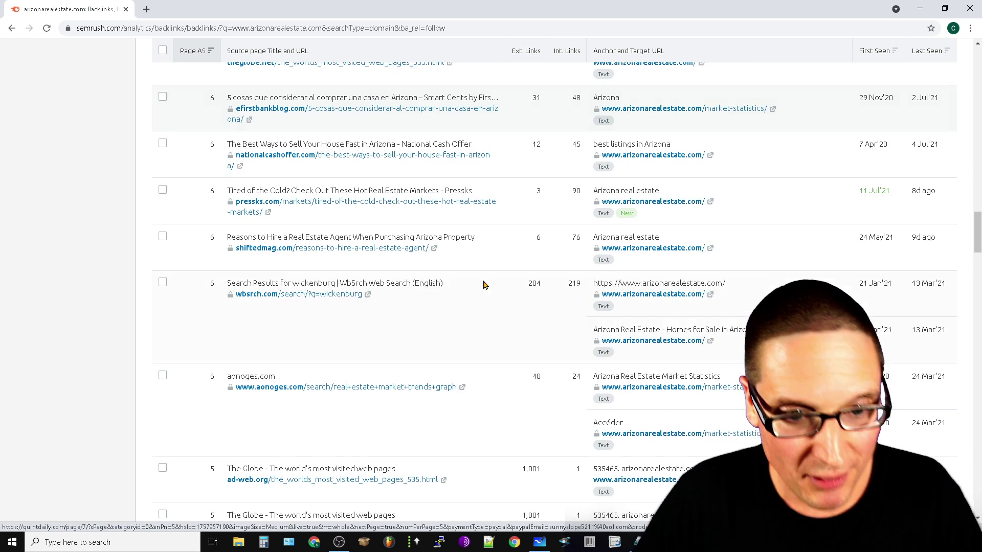
pyautogui.click(434, 249)
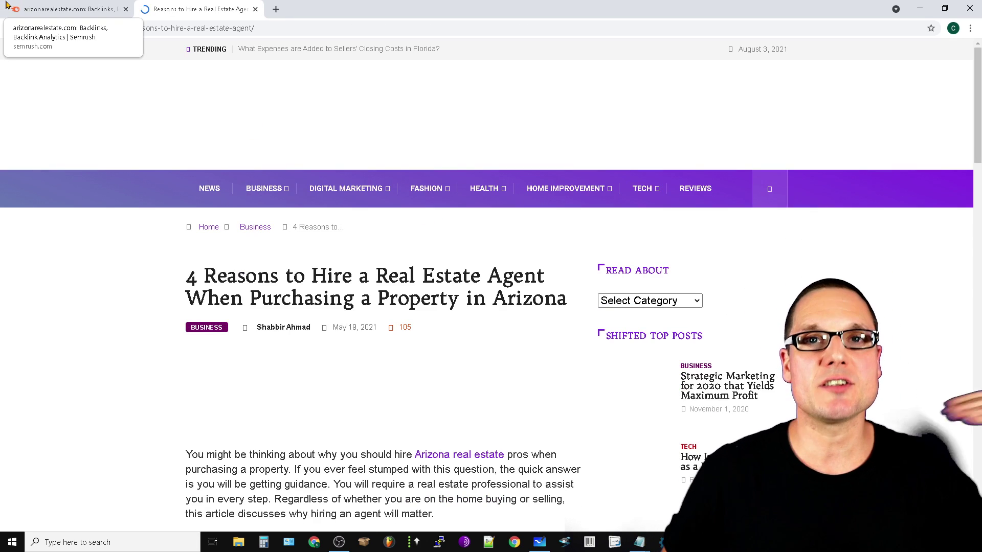
pyautogui.click(46, 8)
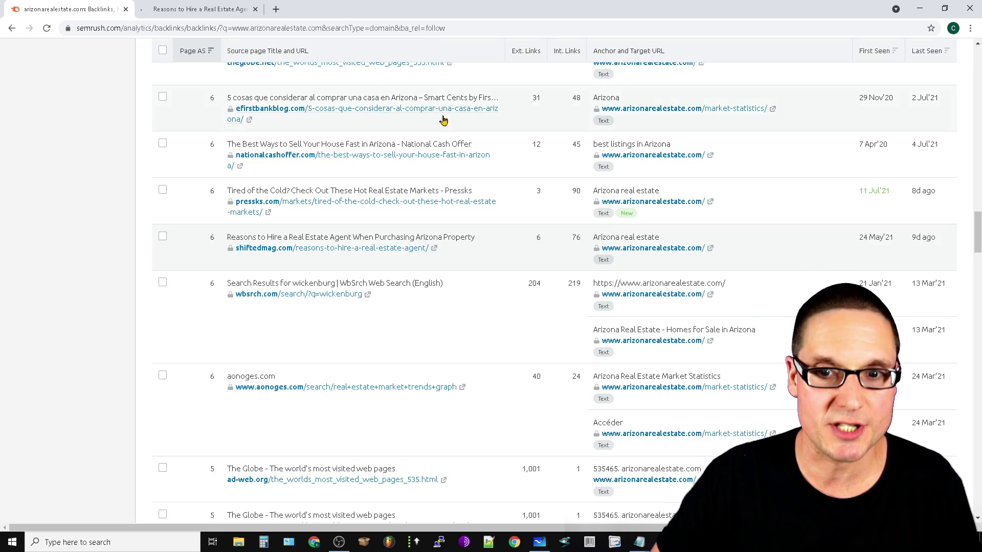
pyautogui.press('Home')
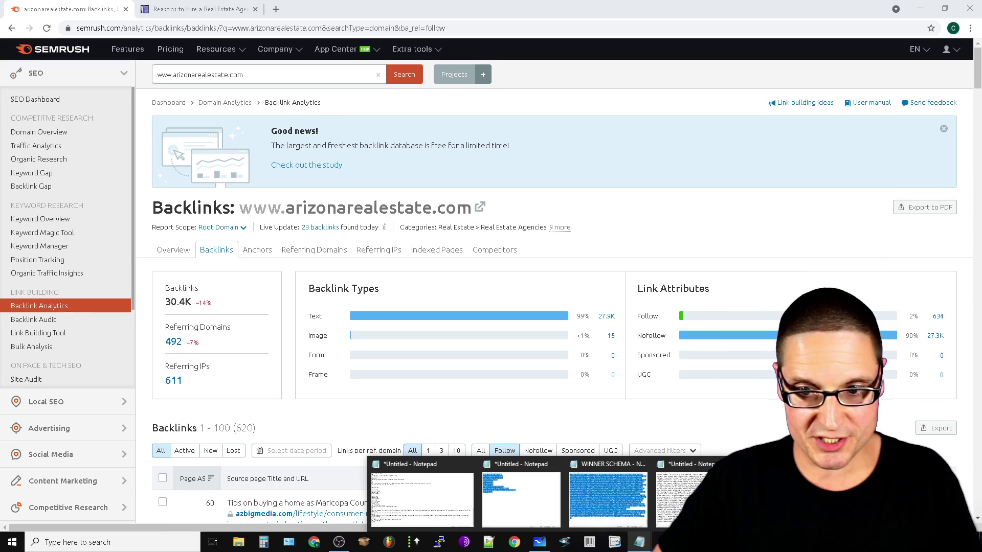
# Run Semrush backlinks on the century21 Arizona property-map URL from Notepad, filtered to follow links.
pyautogui.click(421, 498)
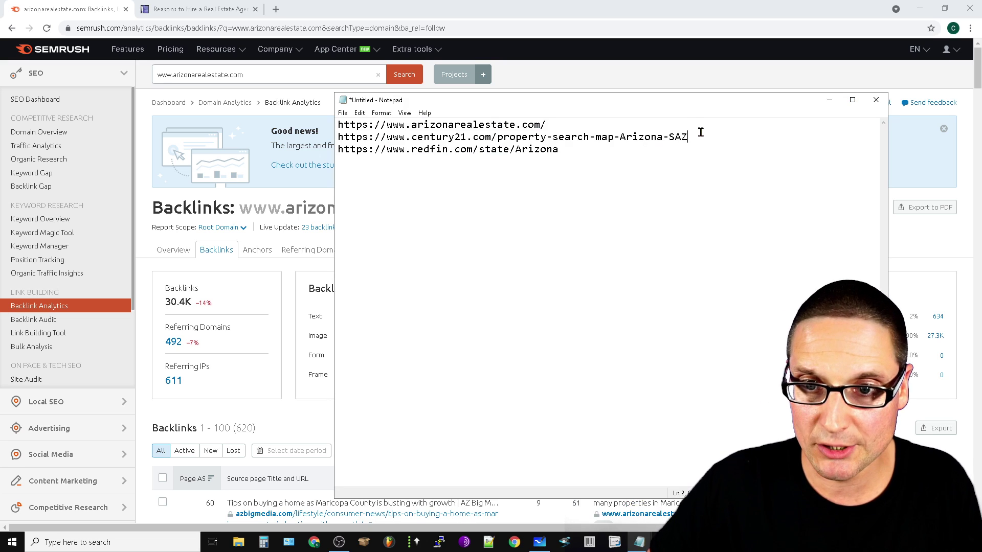
pyautogui.rightClick(358, 137)
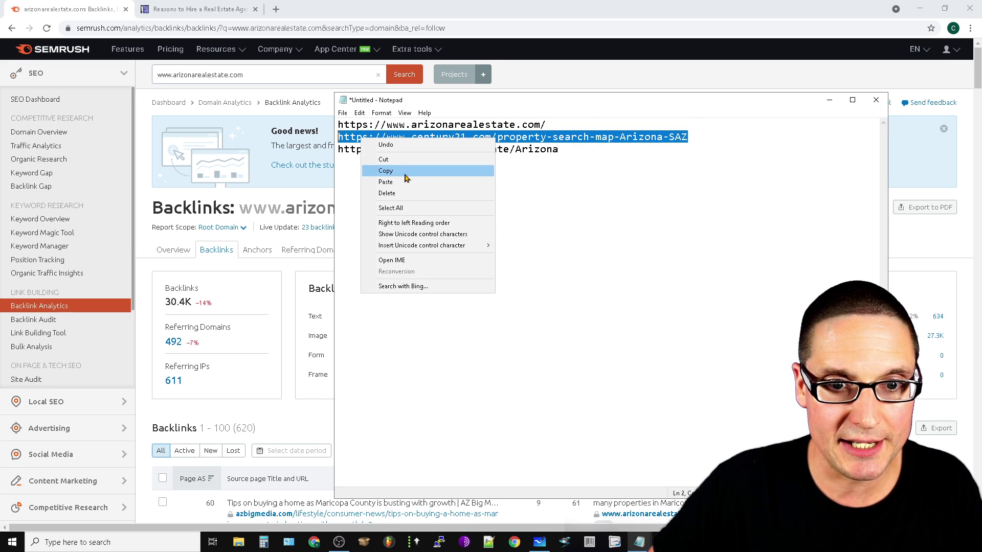
pyautogui.click(377, 166)
pyautogui.click(233, 75)
pyautogui.hotkey('ctrl', 'a')
pyautogui.rightClick(233, 75)
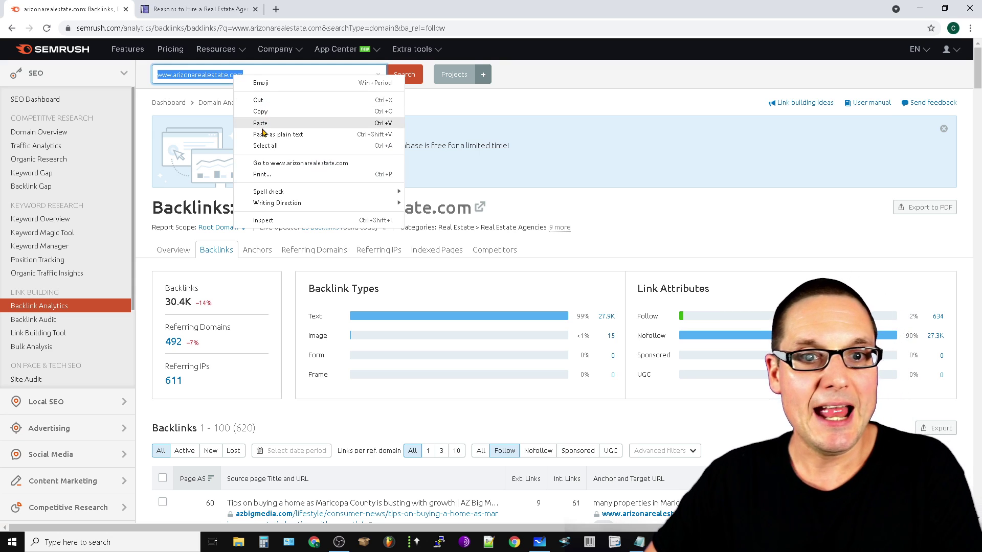
pyautogui.click(265, 123)
pyautogui.press('Return')
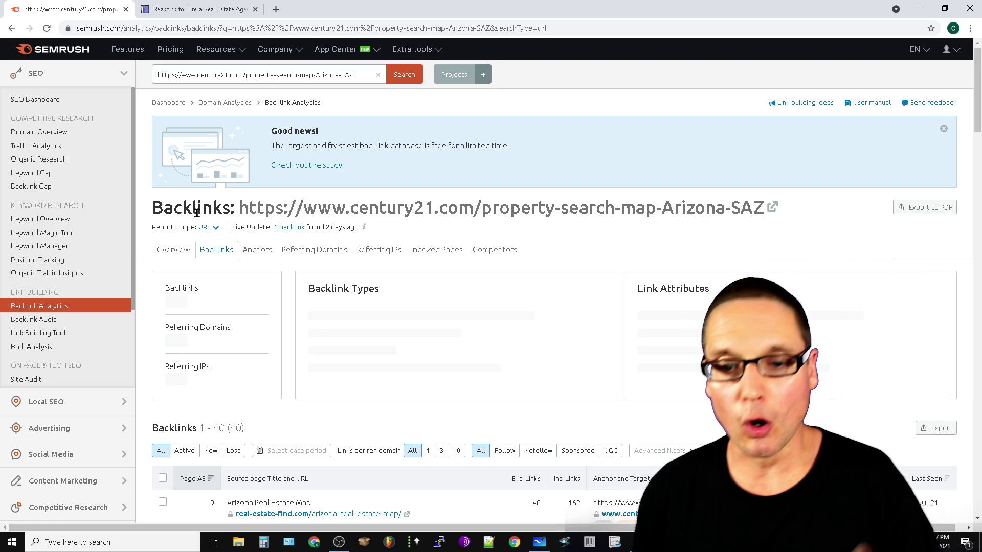
pyautogui.click(504, 450)
pyautogui.scroll(-2, 706, 397)
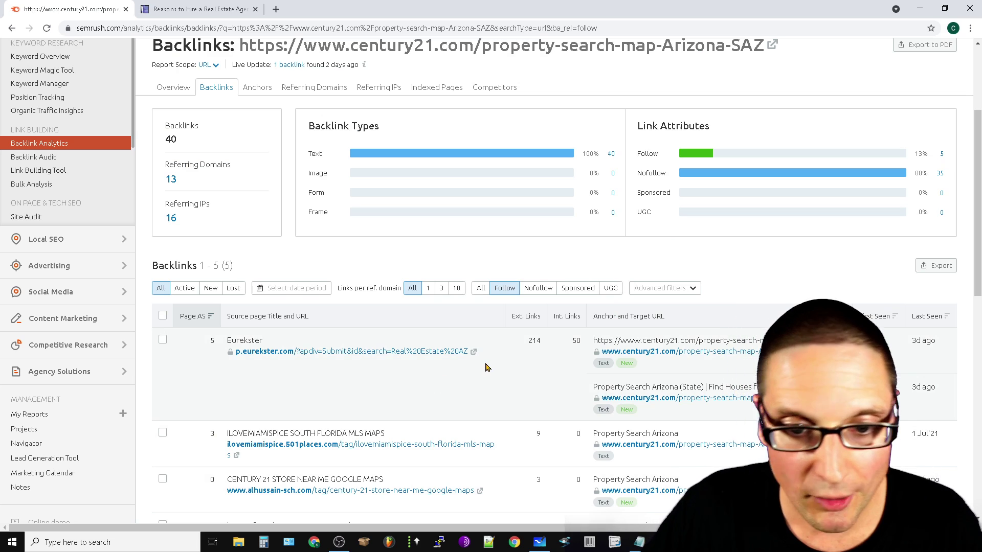
pyautogui.scroll(-2, 459, 378)
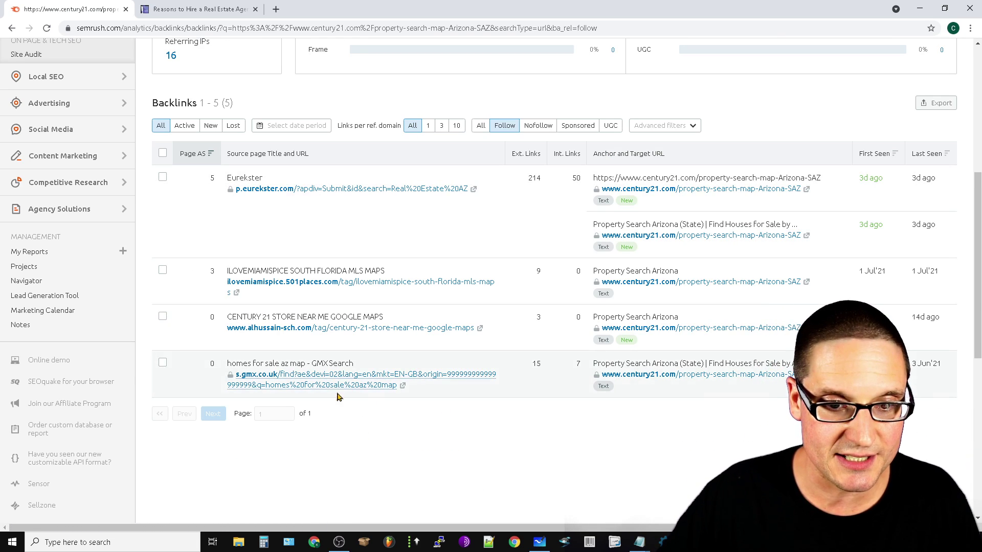
# Open the Eurekster gmx.co.uk source, cut its query to load the bare GMX search page, then show Whiteboard.
pyautogui.click(403, 386)
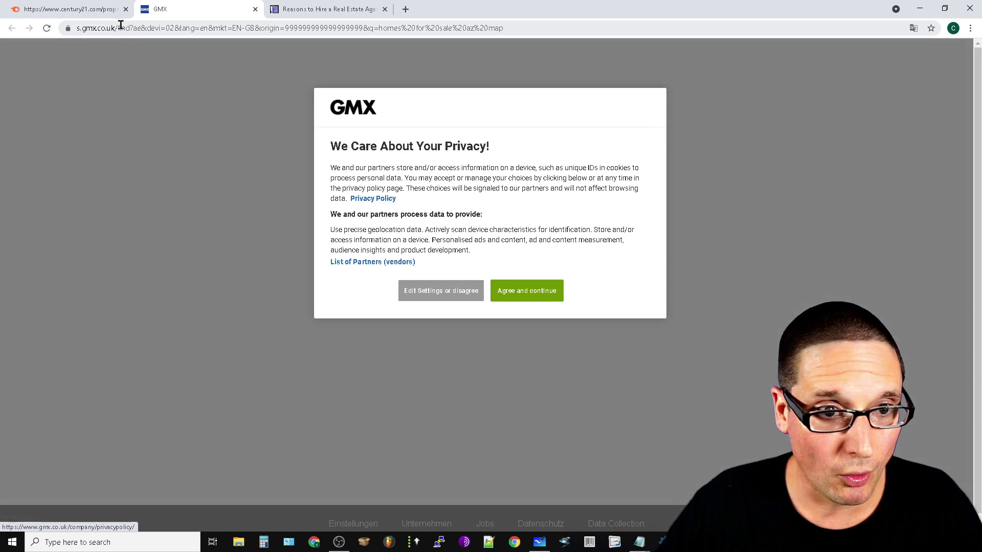
pyautogui.moveTo(121, 27); pyautogui.dragTo(864, 31)
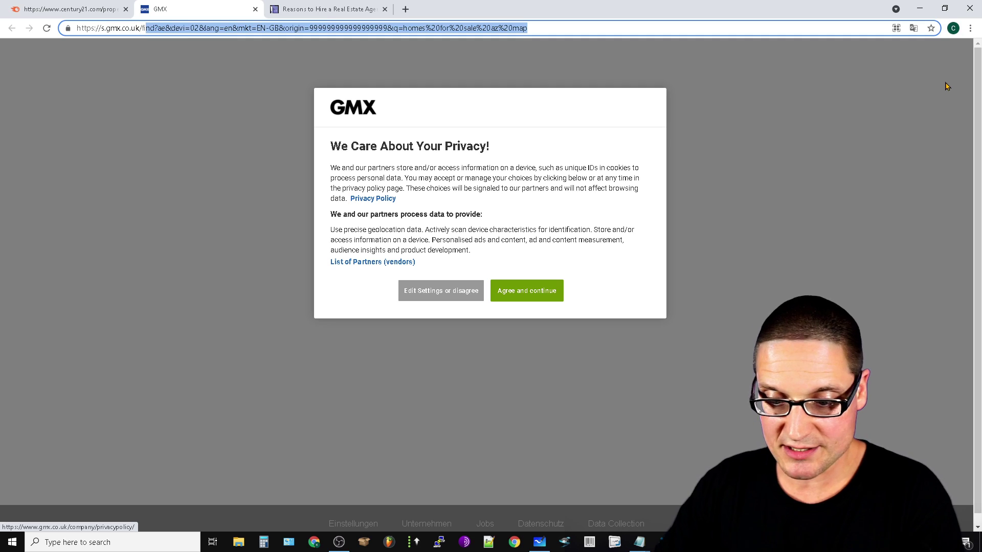
pyautogui.press('BackSpace')
pyautogui.press('Return')
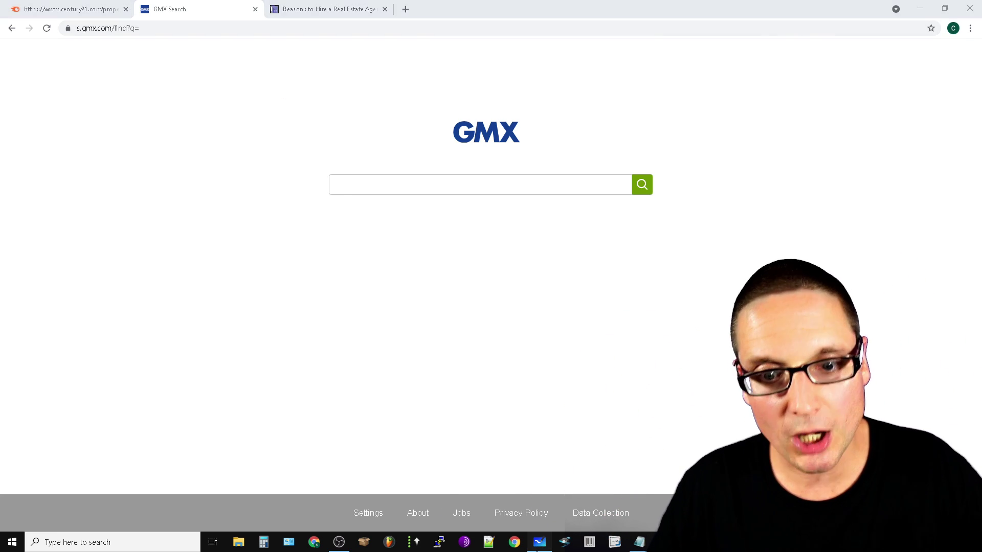
pyautogui.click(540, 543)
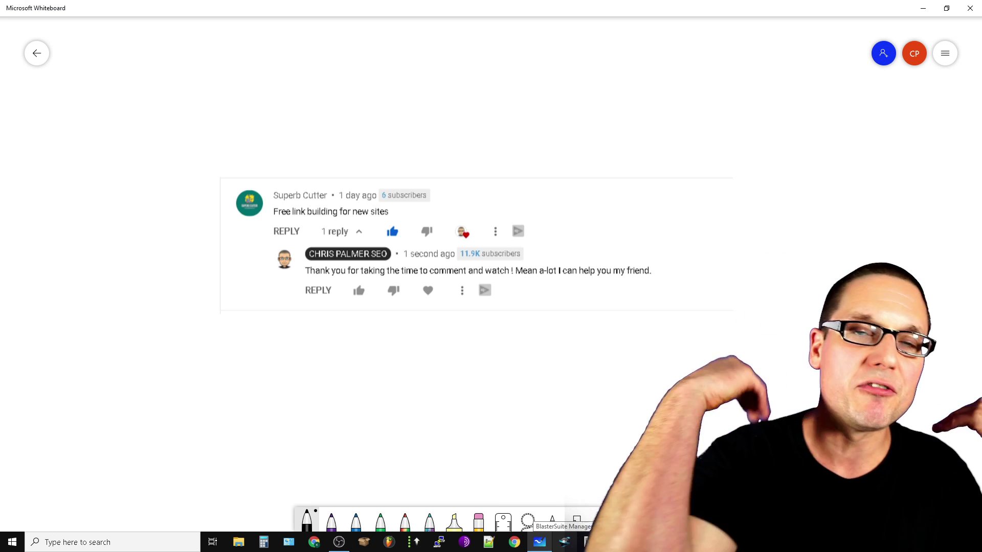